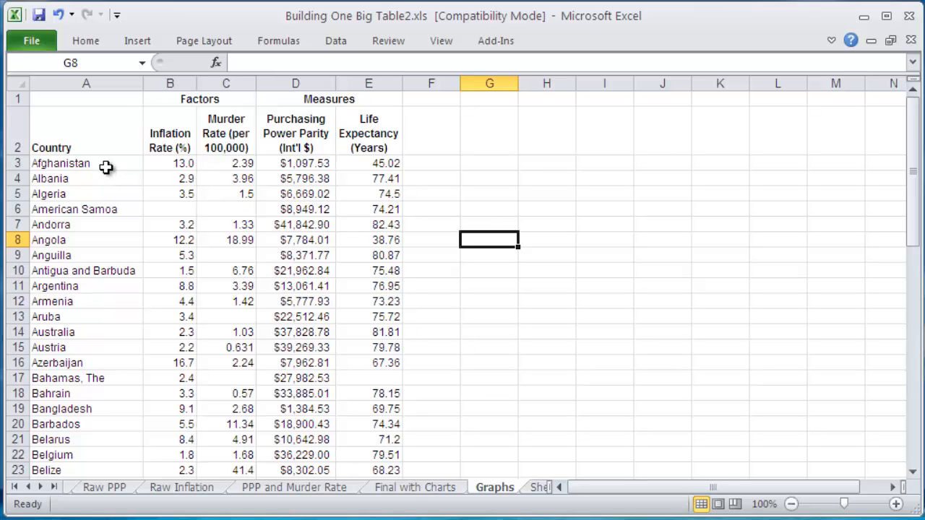
Step: Insert a markers-only scatter chart of murder rate and purchasing power parity from C3:D61, and enlarge it beside the table
scroll(145, 202, "down", 12)
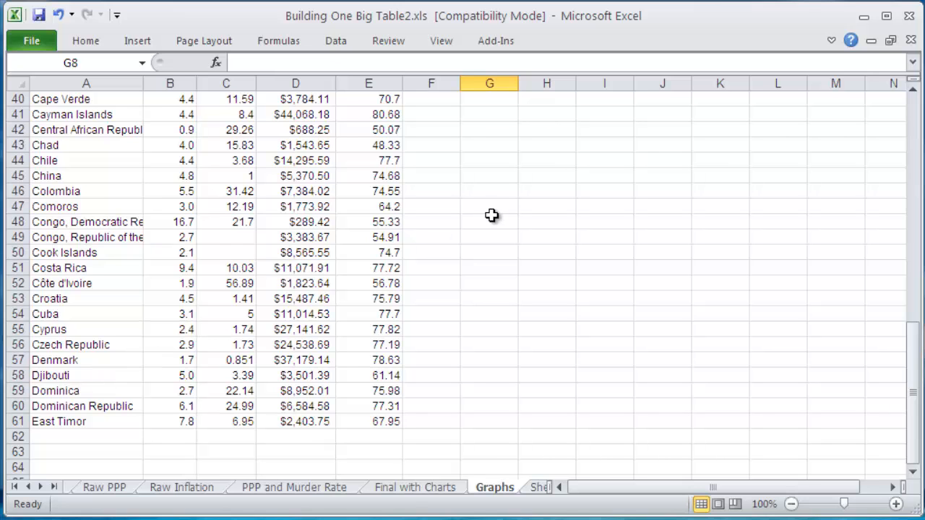
scroll(492, 215, "up", 13)
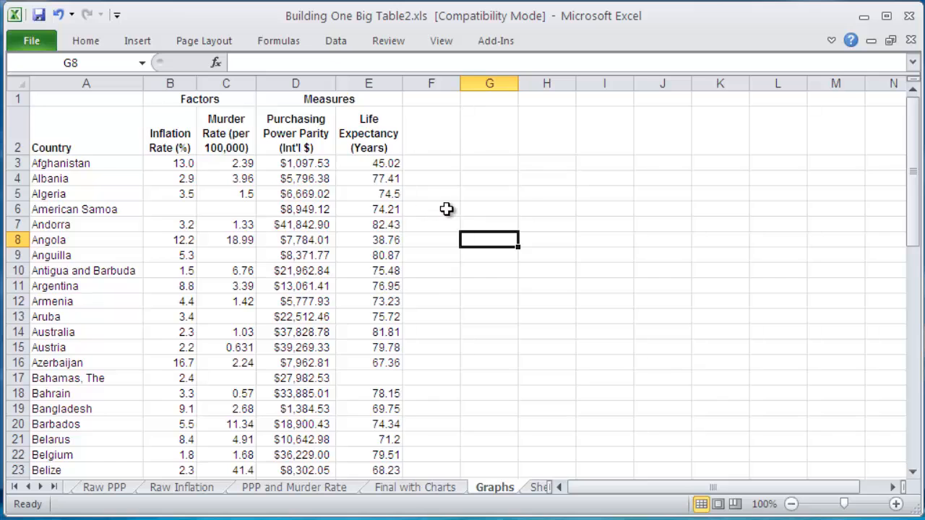
scroll(450, 219, "down", 11)
scroll(450, 220, "down", 3)
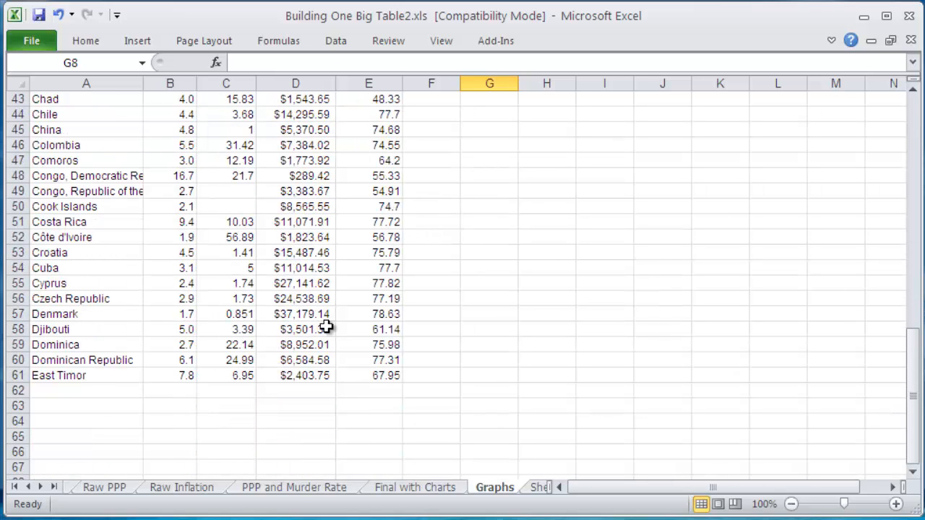
left_click_drag(320, 381, 332, 139)
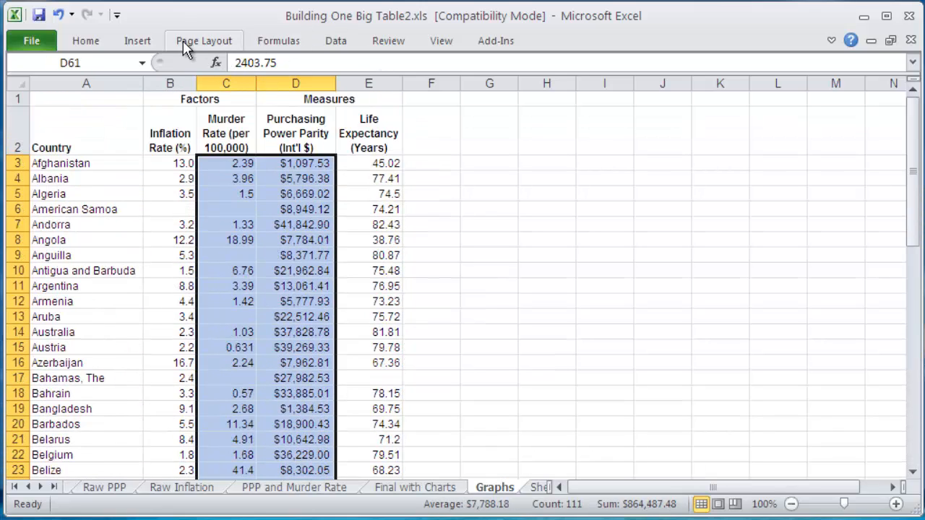
left_click(137, 43)
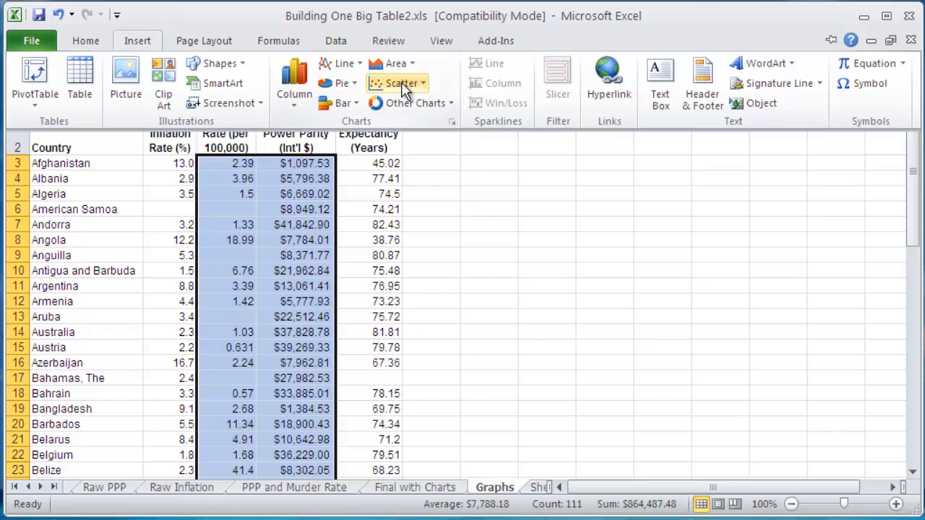
left_click(405, 83)
left_click(390, 130)
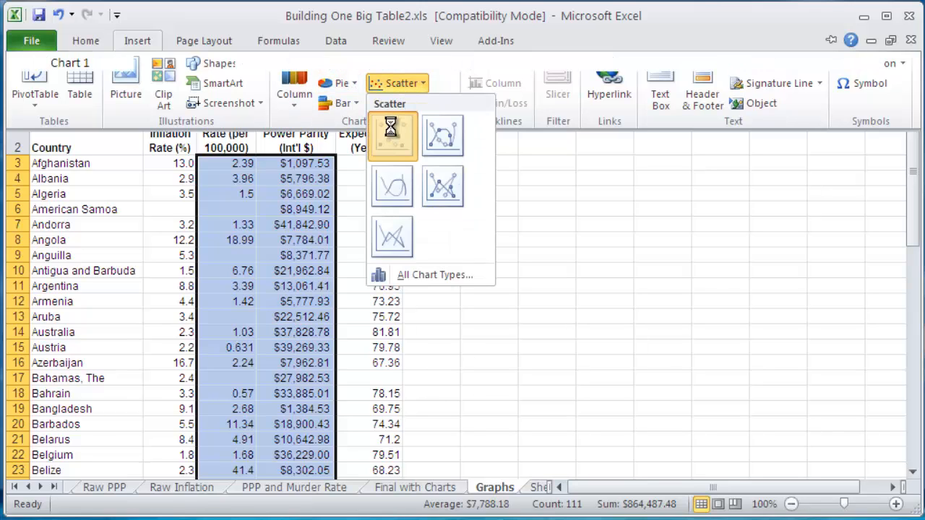
left_click_drag(633, 167, 782, 104)
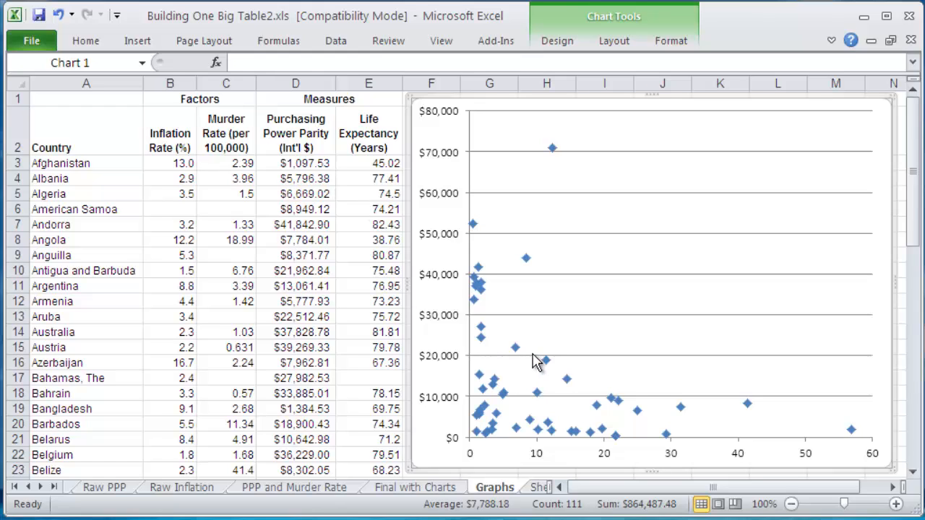
key("Escape")
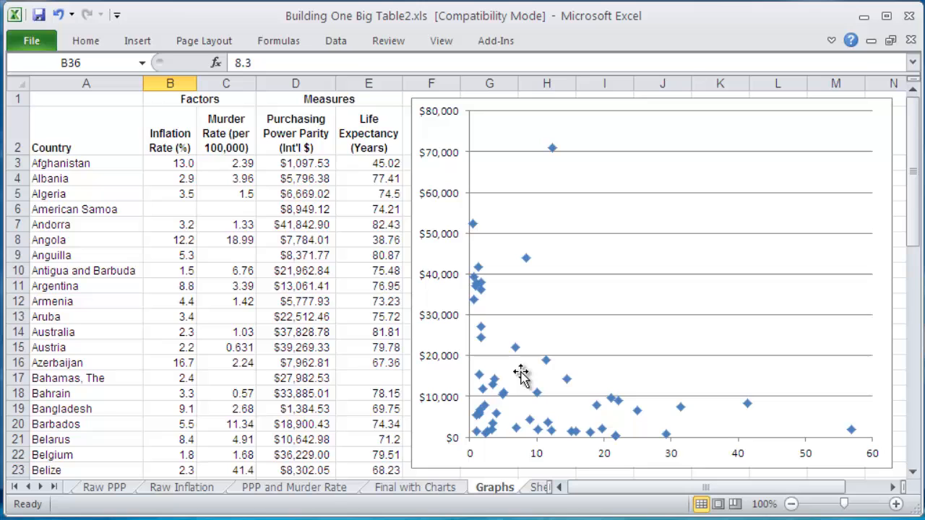
Step: Open the scatter chart's data series for editing and move the Edit Series dialog clear of the table columns
right_click(544, 362)
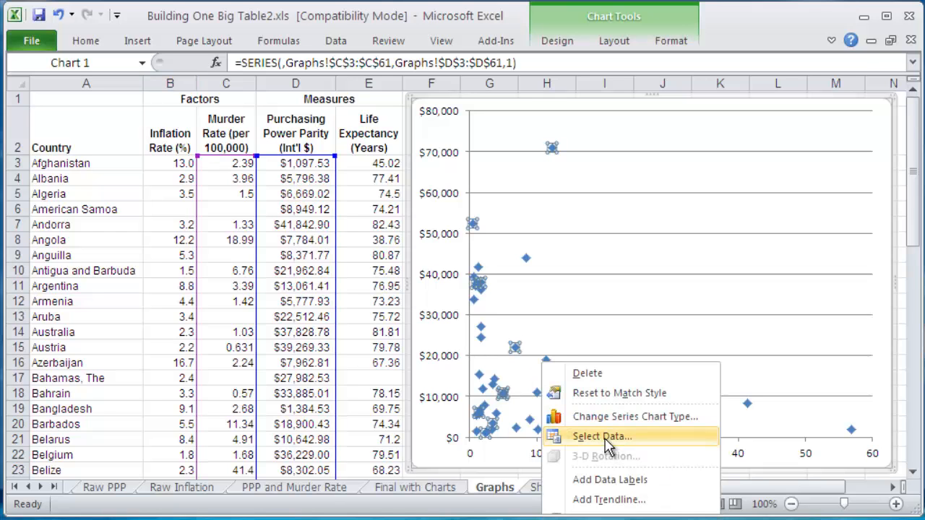
left_click(604, 438)
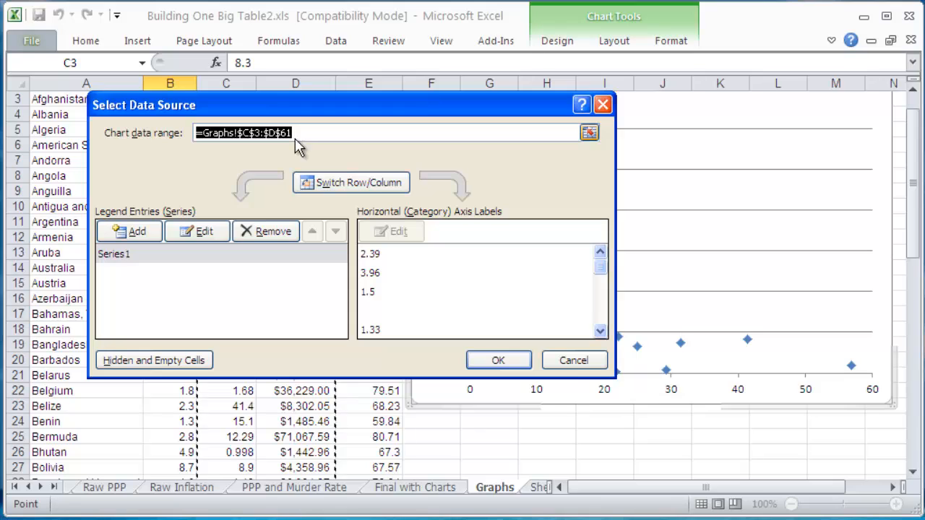
left_click(202, 235)
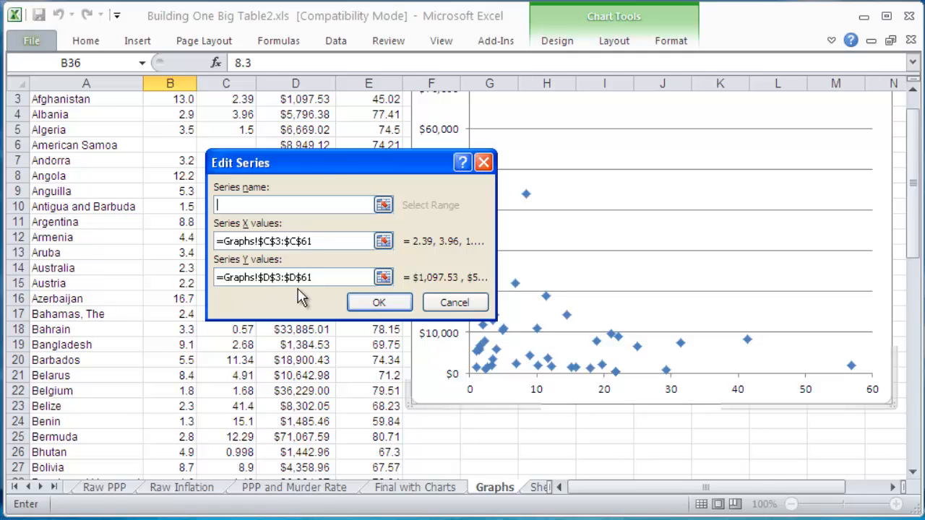
left_click_drag(326, 160, 545, 189)
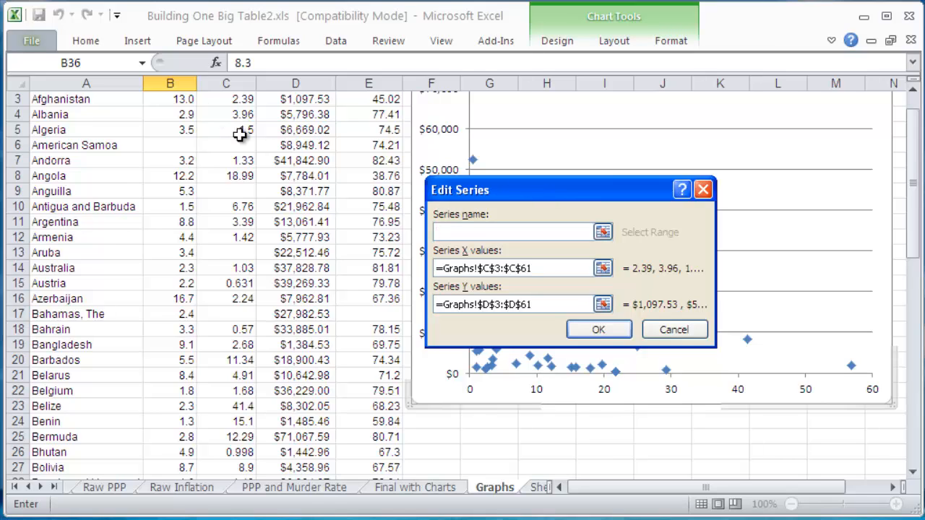
Step: Replace the series' X values with the inflation rates in B3:B61 of the Graphs sheet
left_click(583, 268)
left_click(604, 268)
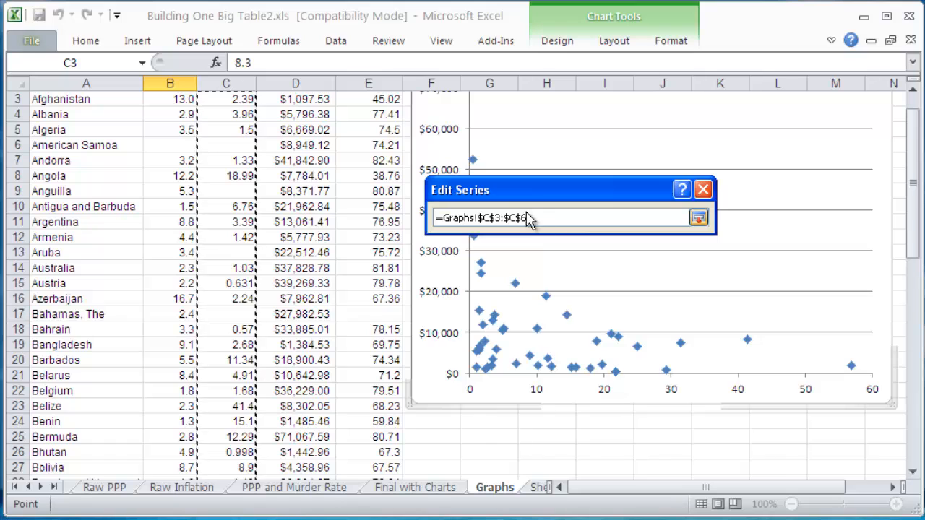
scroll(259, 134, "up", 1)
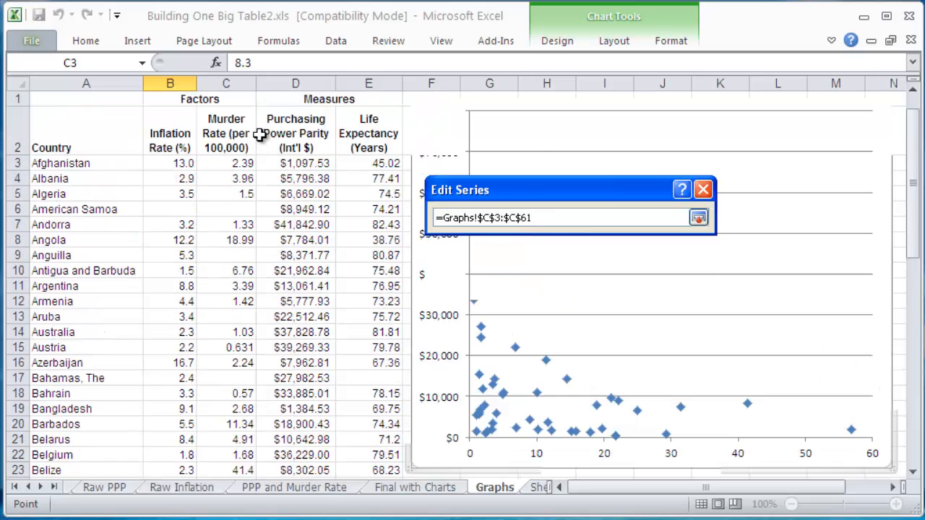
type("+")
left_click(169, 163)
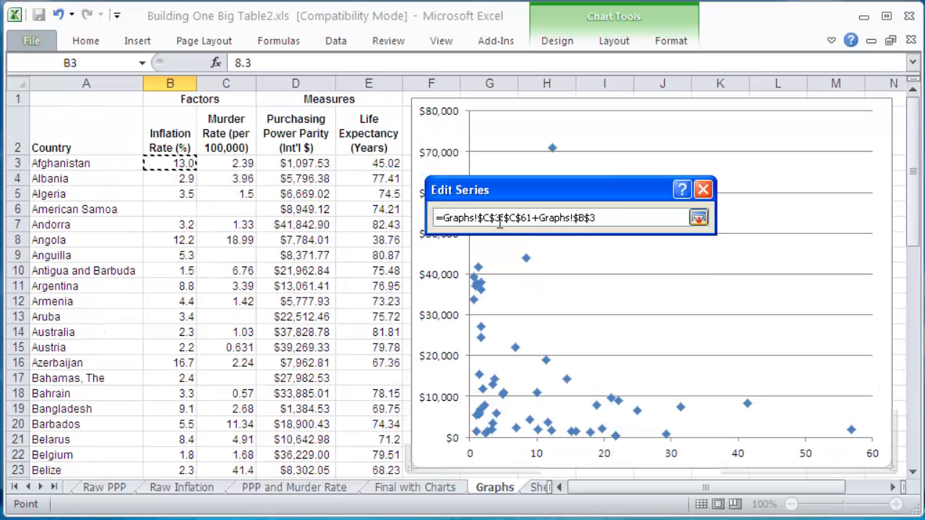
left_click_drag(616, 217, 443, 209)
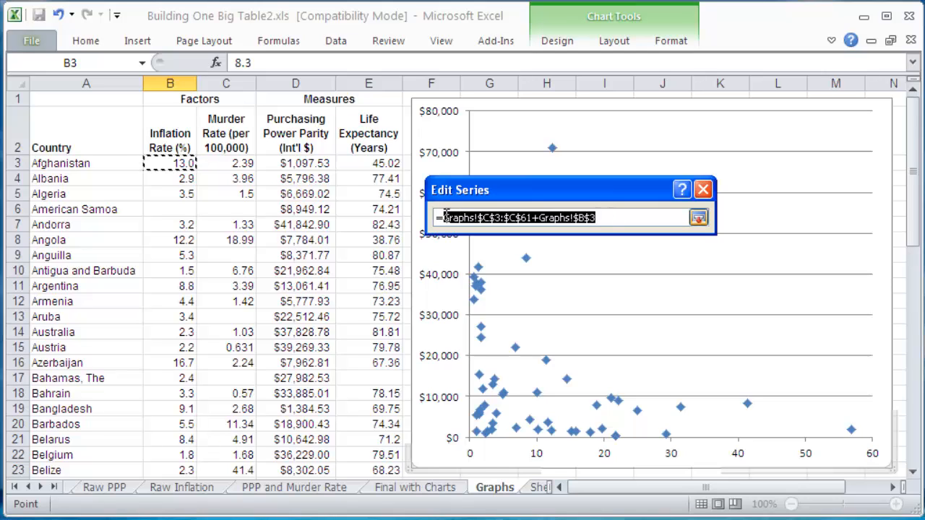
key("BackSpace")
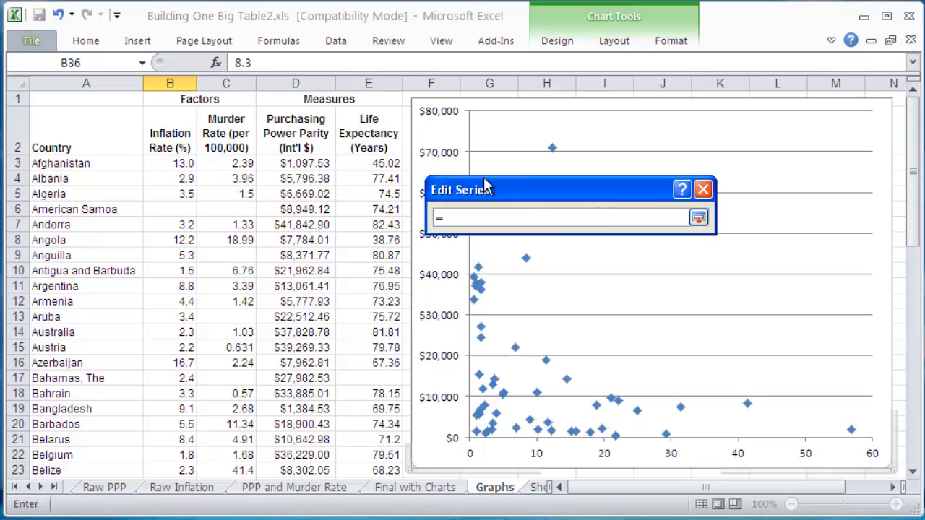
left_click(187, 163)
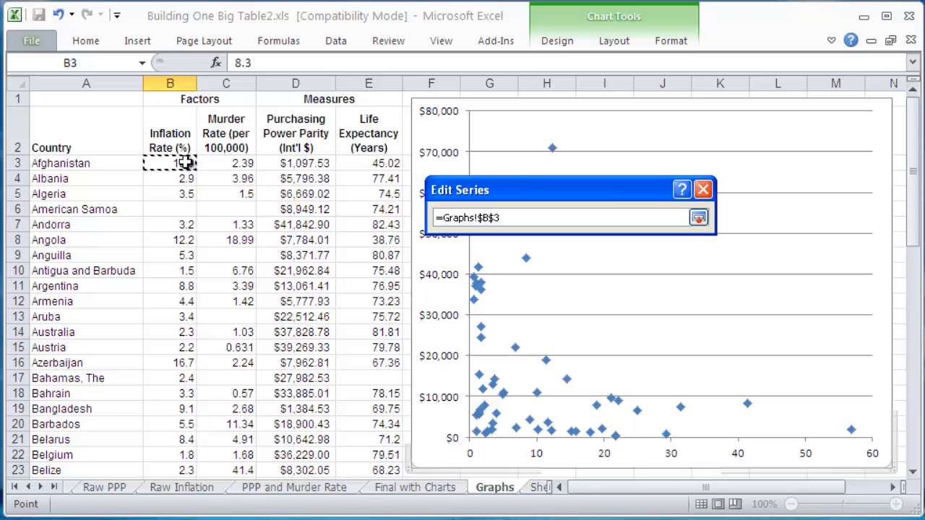
left_click_drag(187, 162, 177, 439)
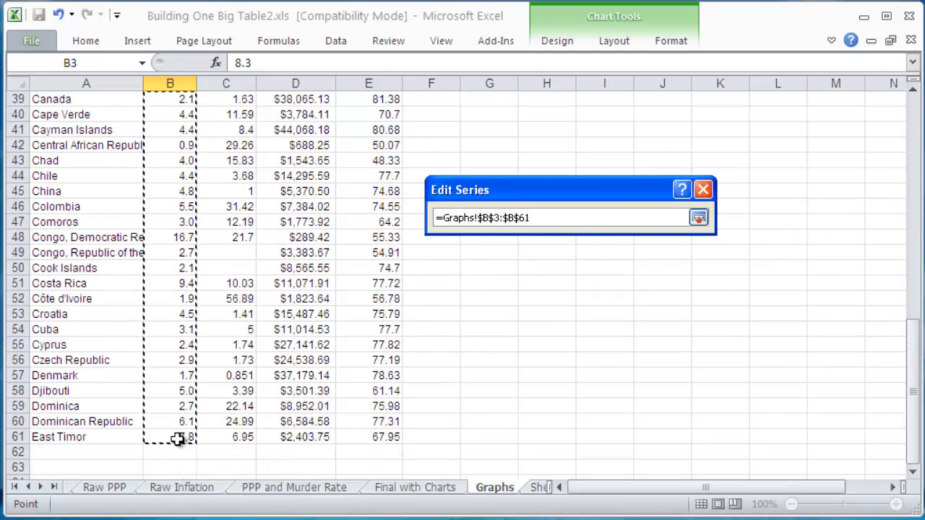
left_click(698, 218)
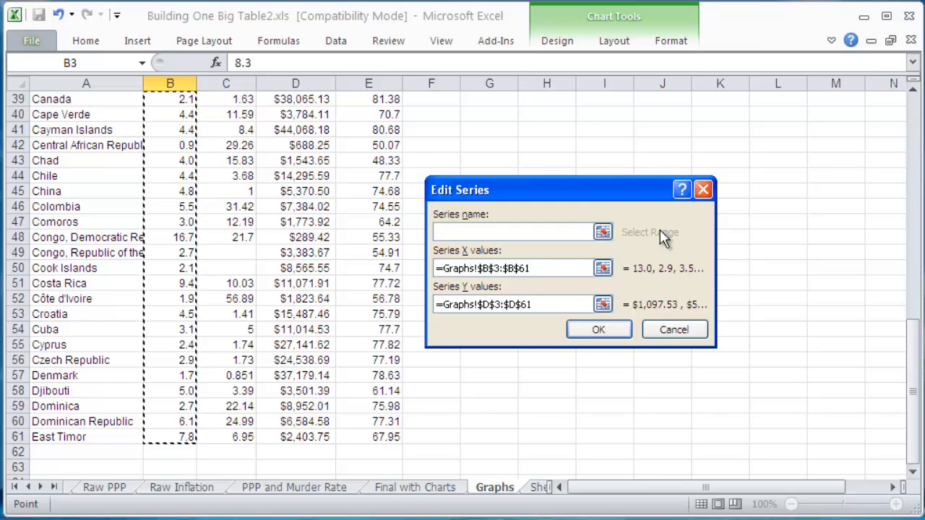
Step: Replace the series' Y values with the life expectancy data in E3:E61 and apply the new data source to the chart
left_click(571, 309)
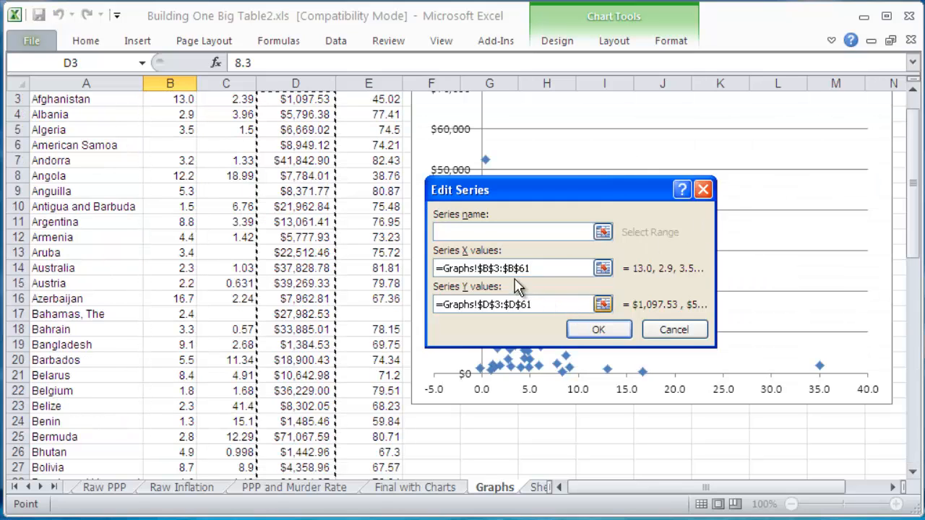
left_click_drag(535, 304, 446, 304)
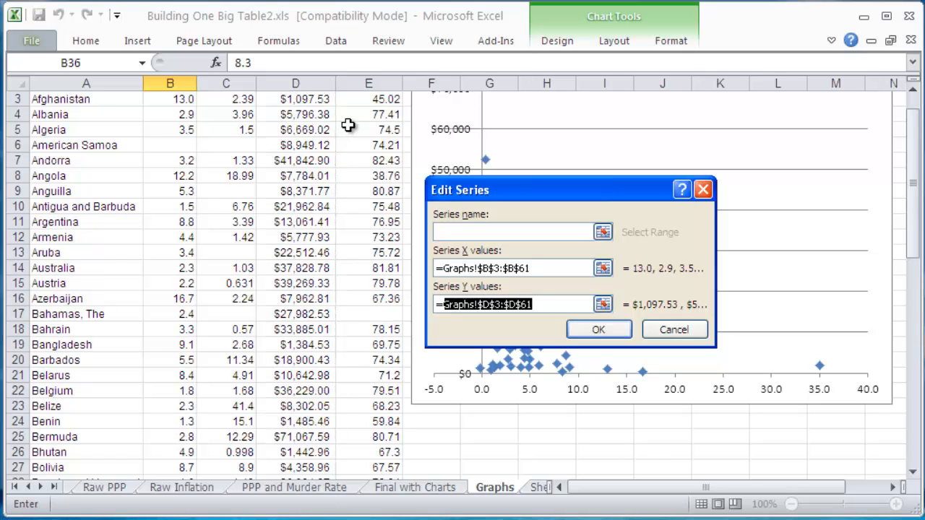
scroll(359, 268, "down", 6)
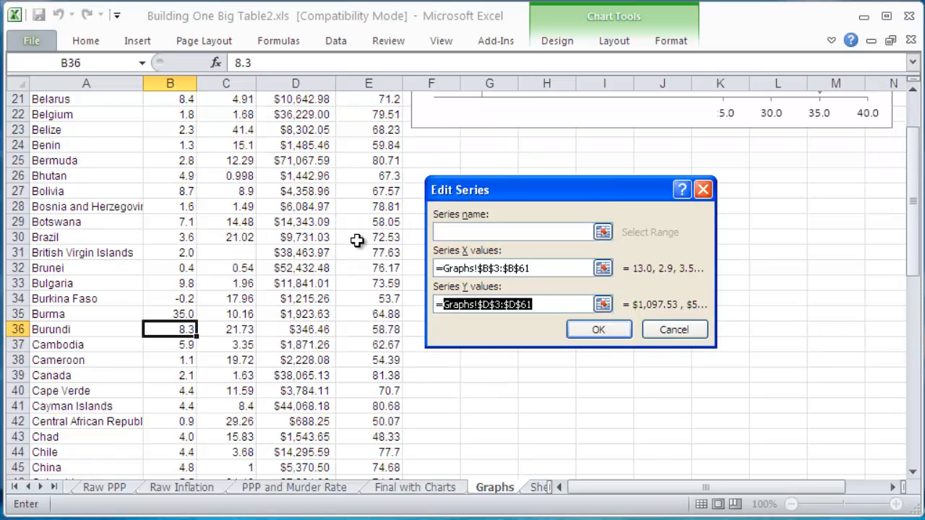
scroll(359, 240, "down", 7)
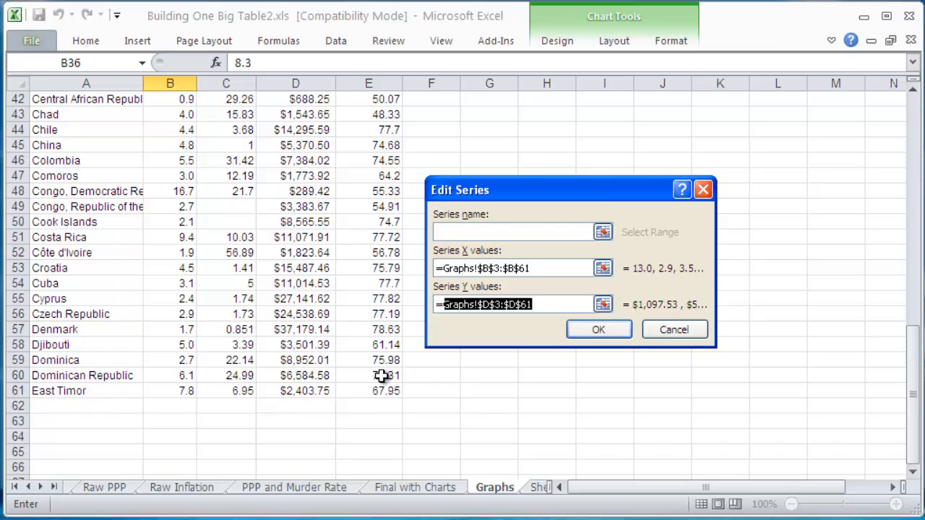
left_click_drag(380, 395, 397, 167)
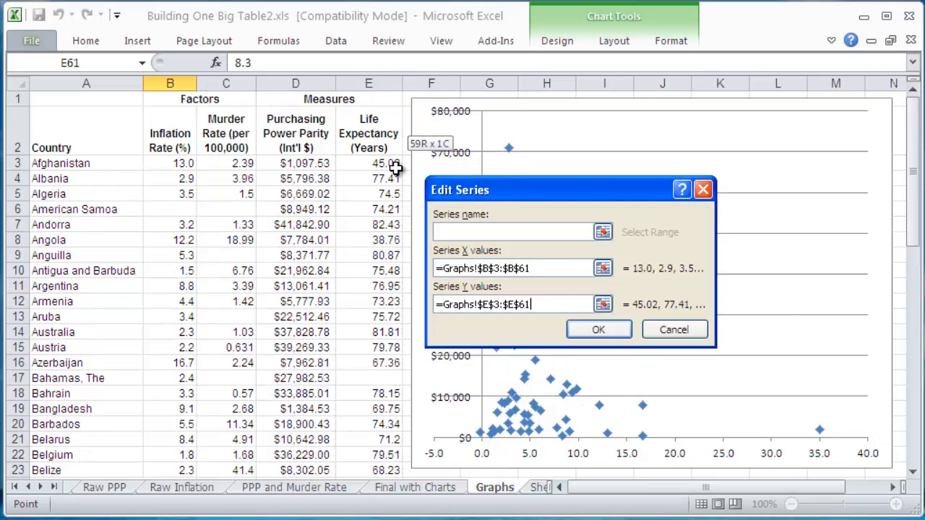
left_click(603, 330)
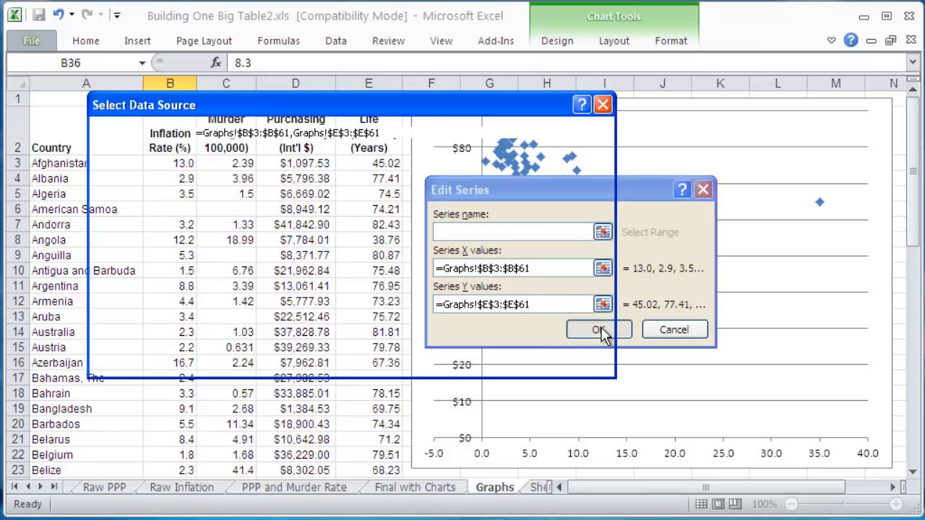
left_click(500, 360)
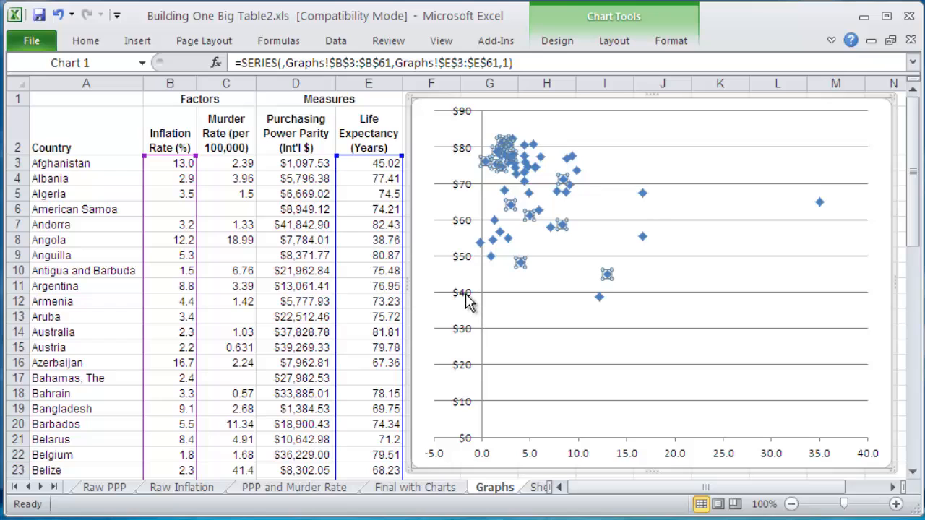
Step: Set the chart's horizontal axis to a fixed minimum of 0
right_click(579, 454)
left_click(627, 519)
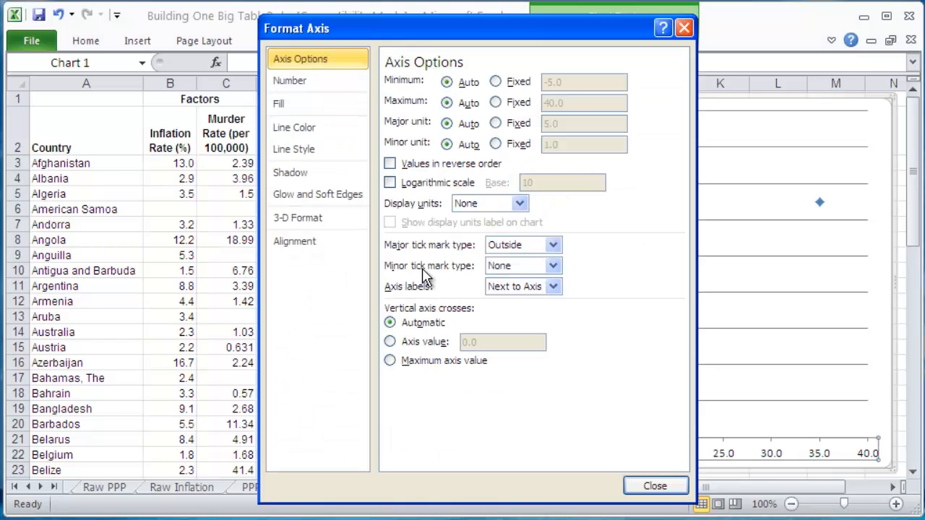
left_click(496, 82)
type("0")
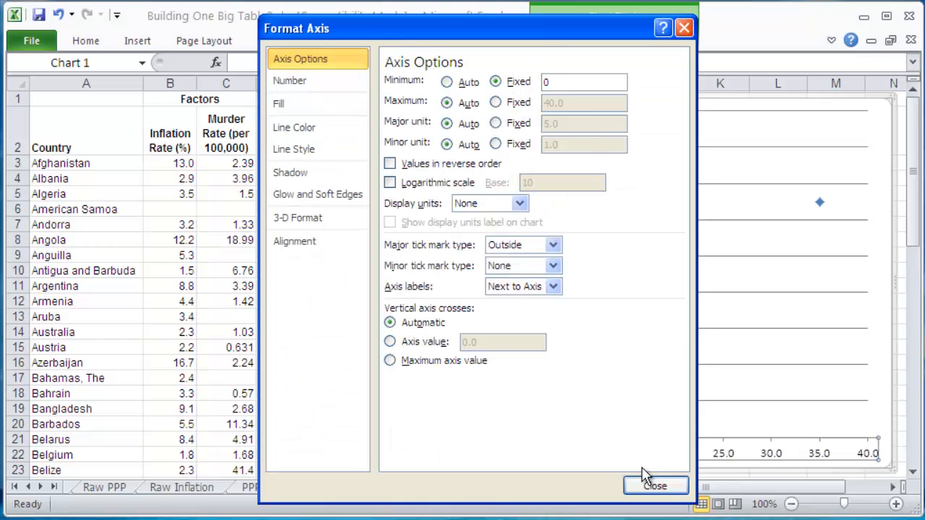
left_click(654, 485)
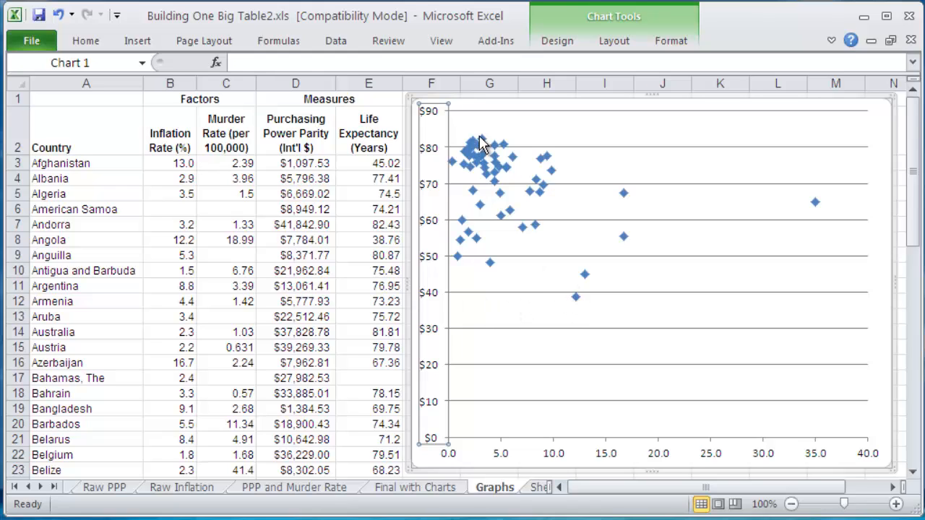
Step: Set the chart's vertical axis to a fixed minimum of 30
right_click(436, 258)
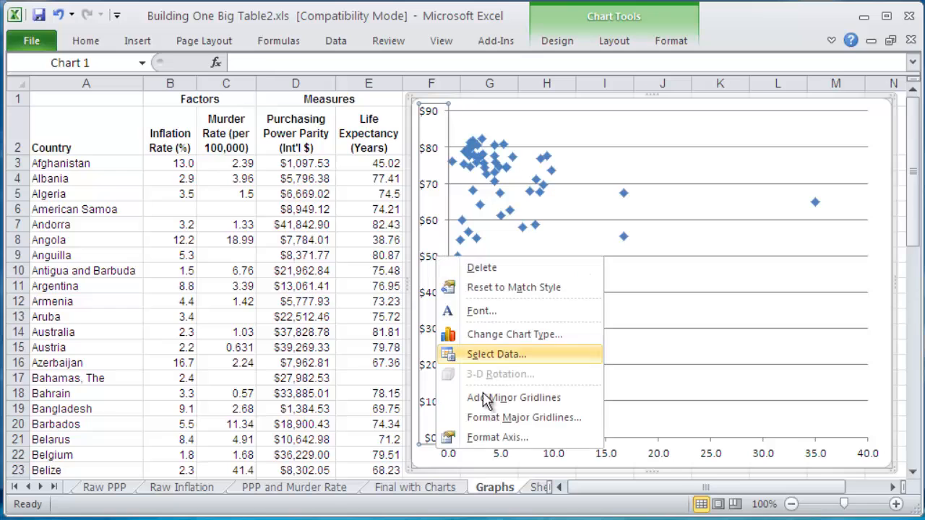
left_click(488, 437)
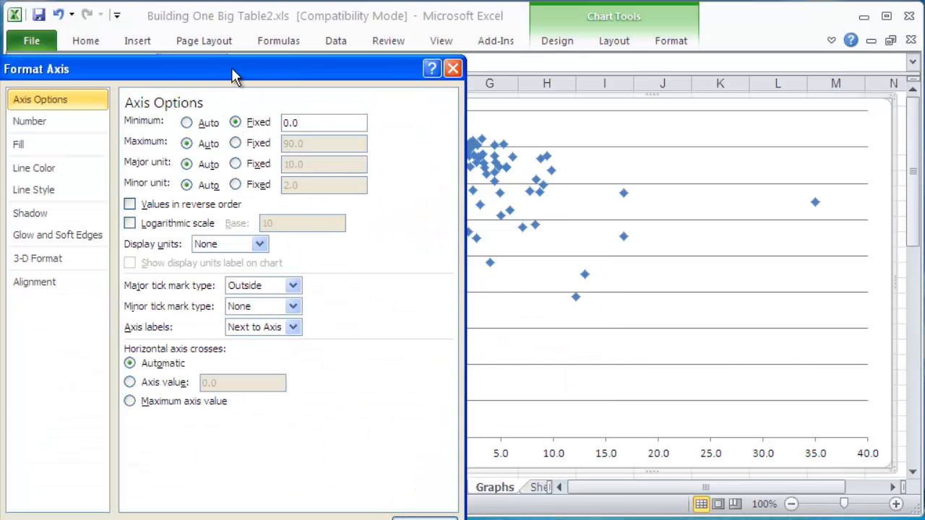
left_click_drag(234, 76, 313, 81)
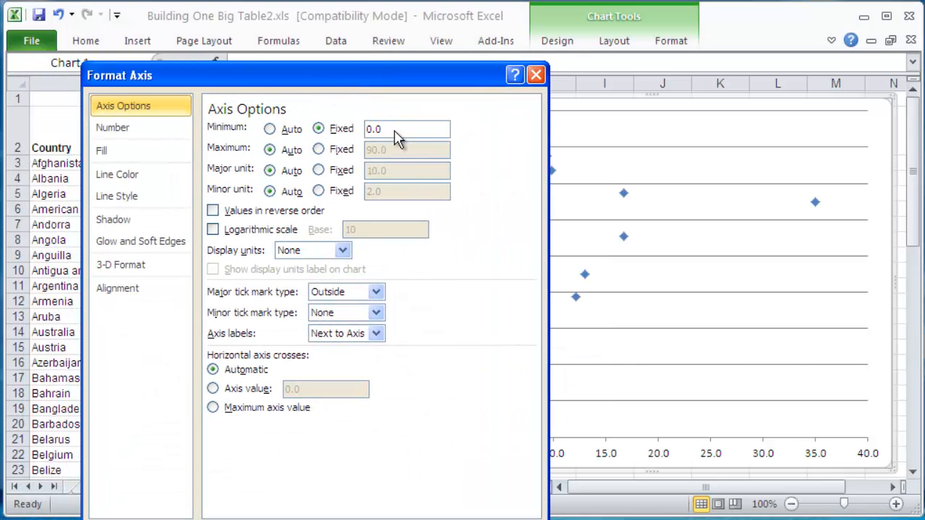
left_click_drag(395, 131, 357, 128)
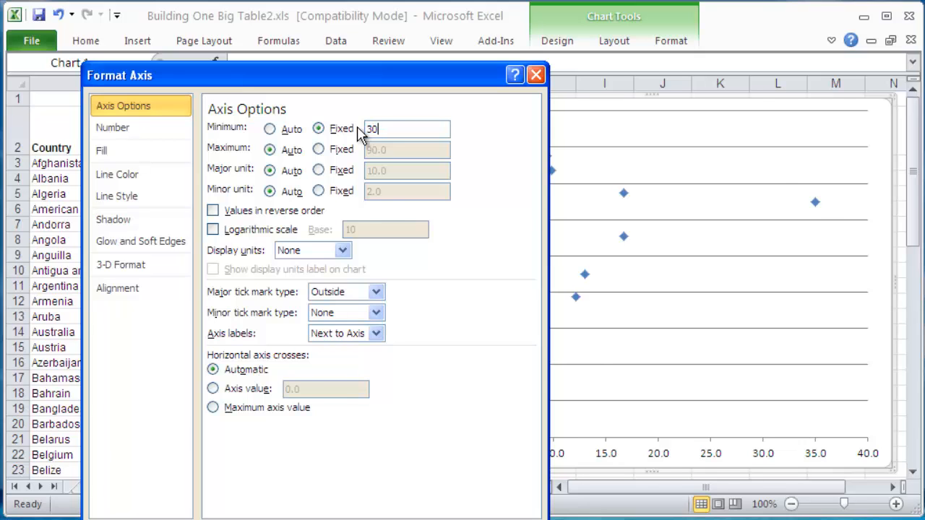
key("Return")
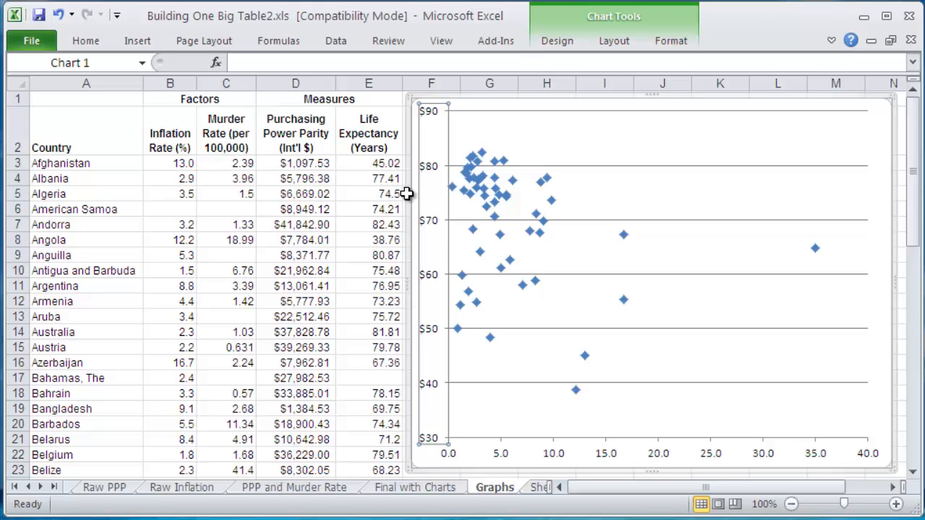
Step: Format the vertical axis labels with the Number category and 0 decimal places
right_click(432, 224)
left_click(526, 400)
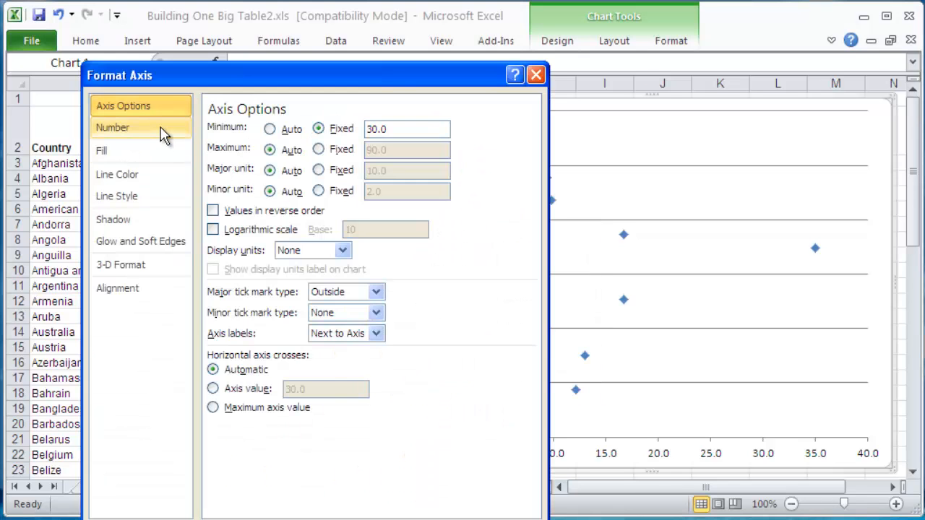
left_click(162, 128)
left_click(226, 154)
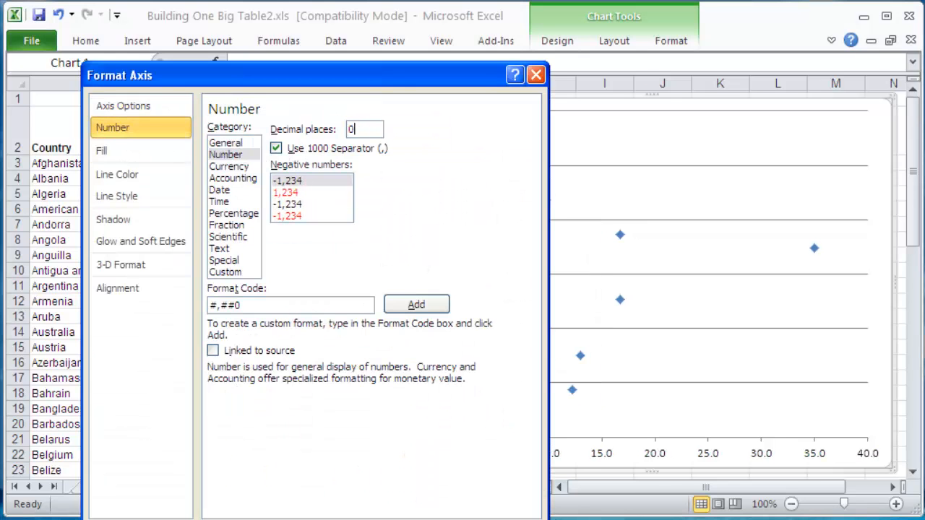
left_click(510, 519)
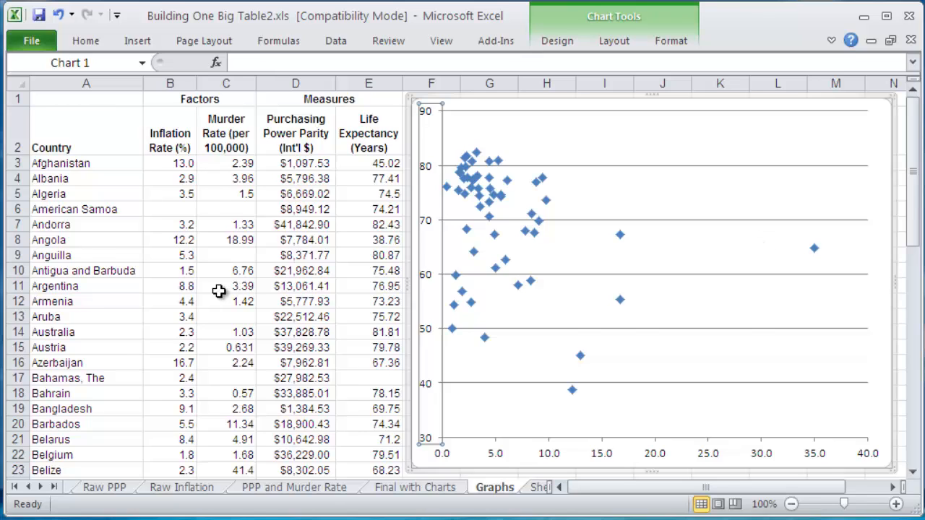
Step: Delete Burma's inflation rate in cell B35 to remove the outlier from the chart
scroll(219, 291, "down", 6)
left_click(182, 346)
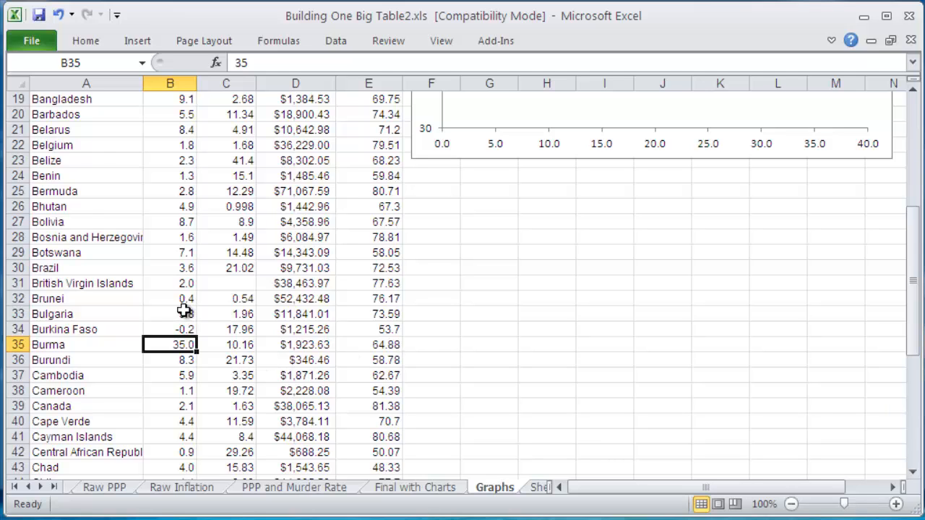
scroll(185, 311, "up", 2)
key("Delete")
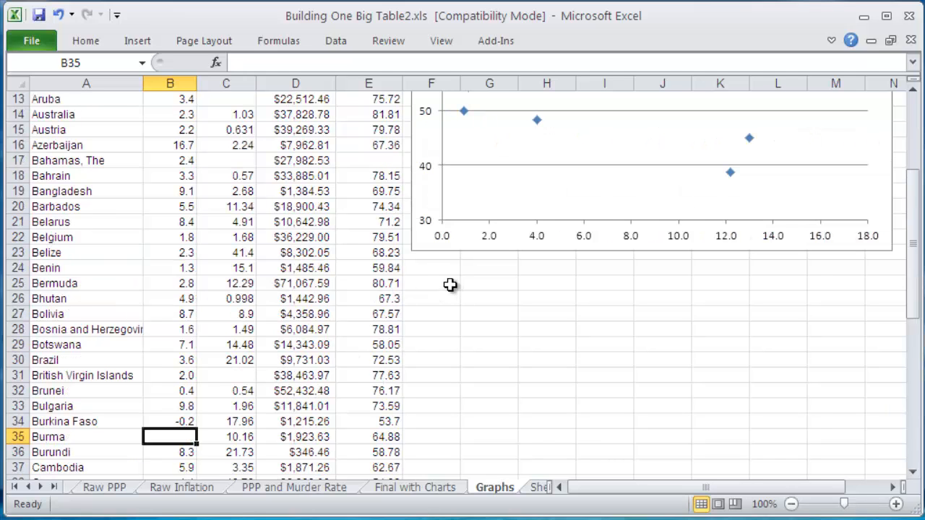
scroll(450, 285, "up", 4)
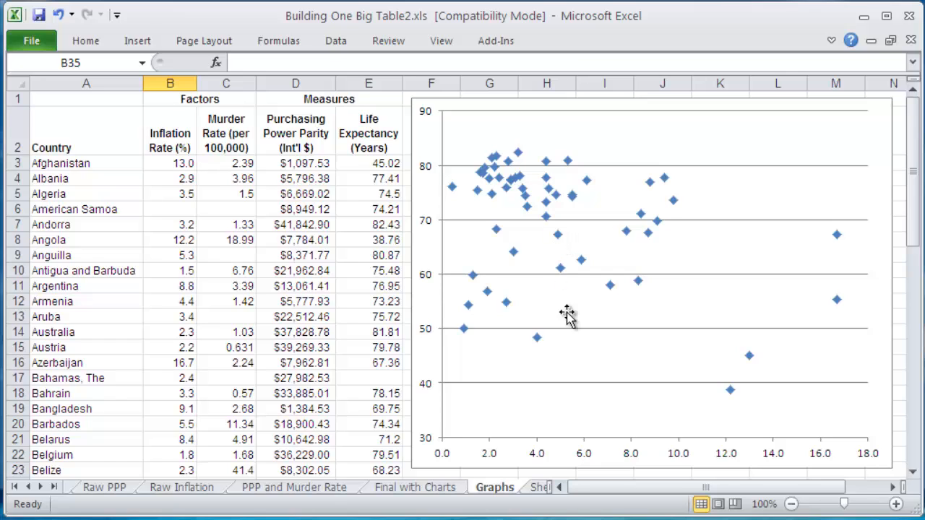
Step: Add a title below the chart's horizontal axis reading "Inflation Rate (%)"
left_click(465, 109)
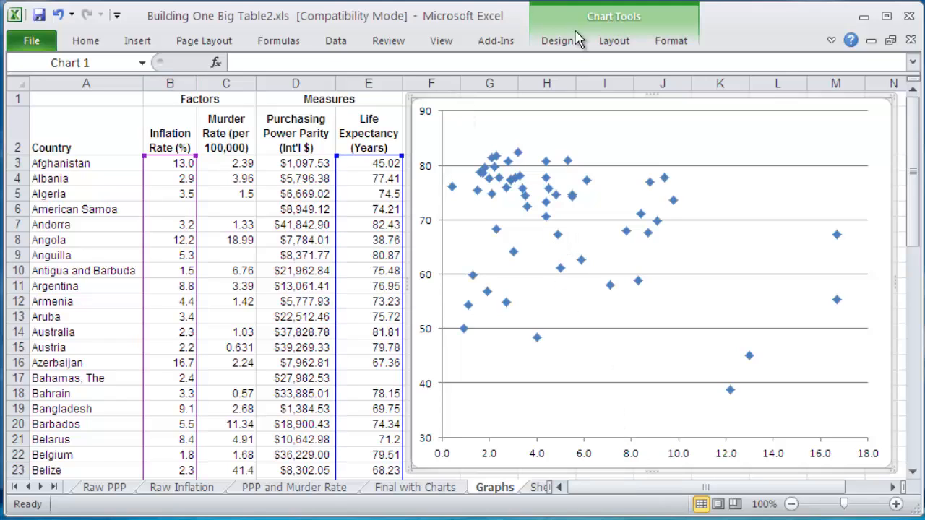
left_click(604, 42)
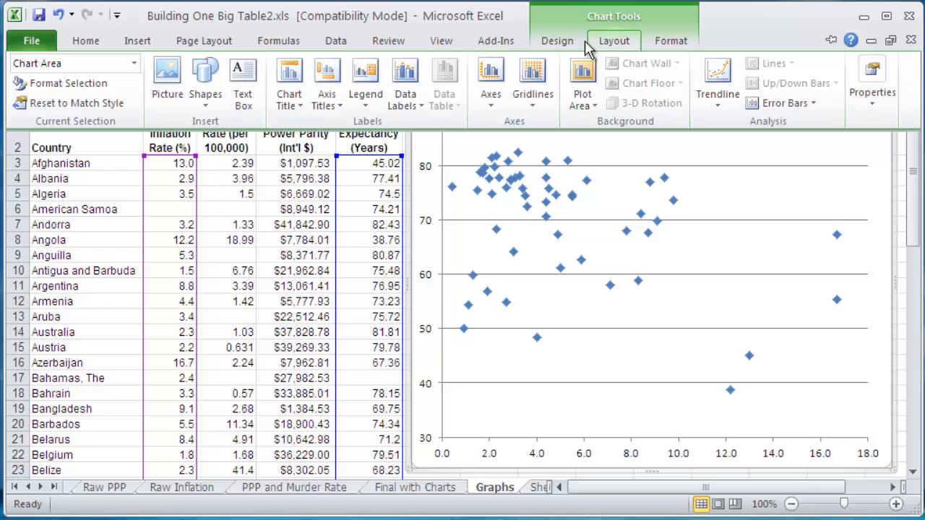
left_click(325, 86)
mouse_move(369, 133)
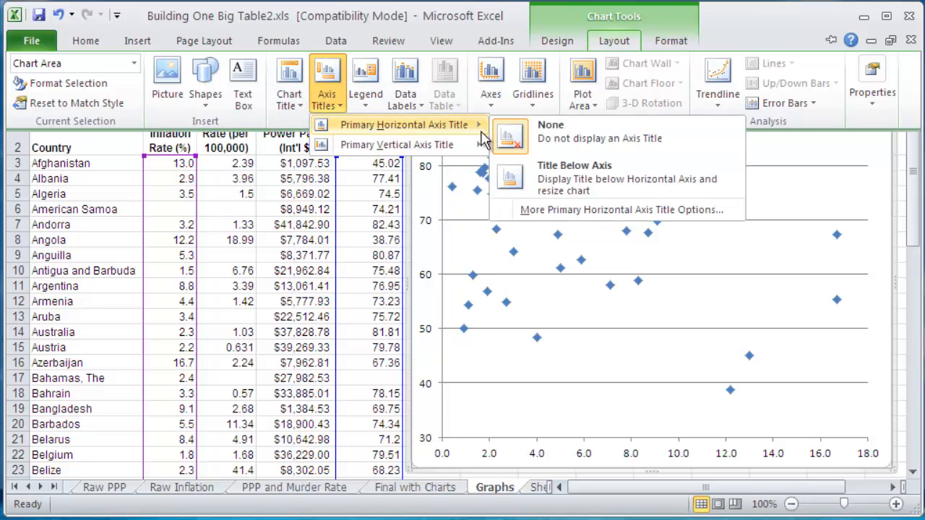
left_click(571, 180)
type("Inflation Rate (%)")
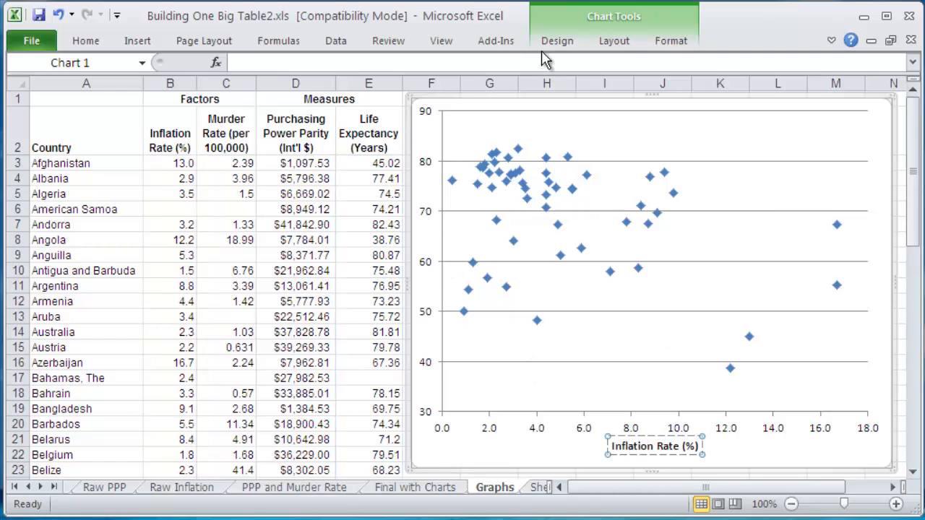
Step: Add a rotated title to the chart's vertical axis reading "Life Expectancy (Years)"
left_click(614, 45)
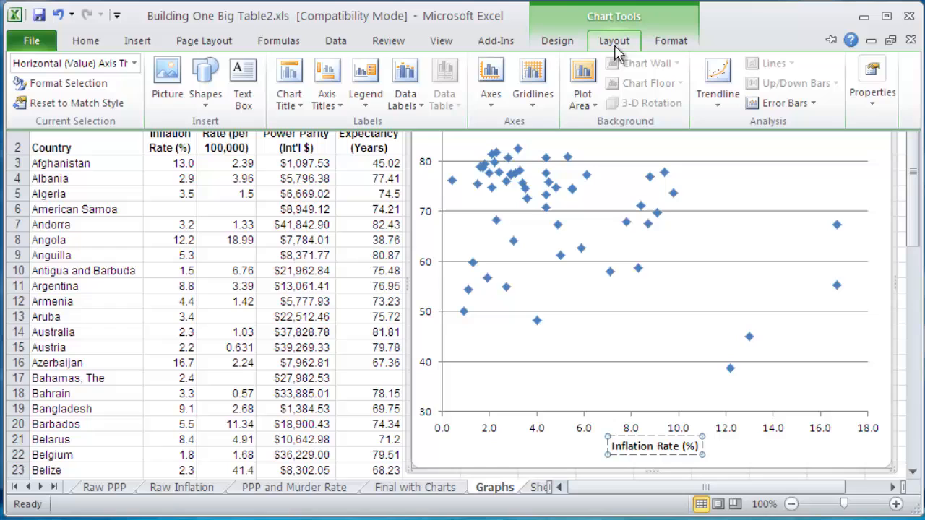
left_click(326, 101)
mouse_move(394, 148)
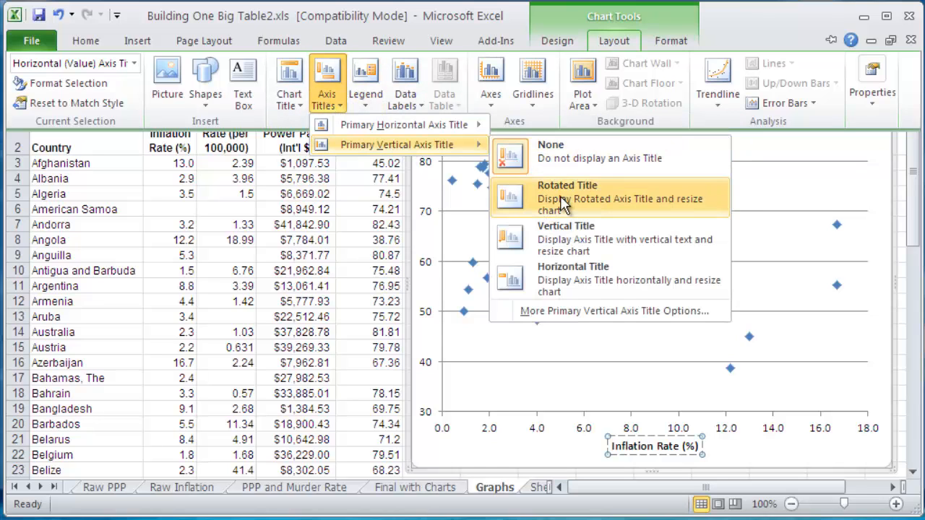
left_click(563, 204)
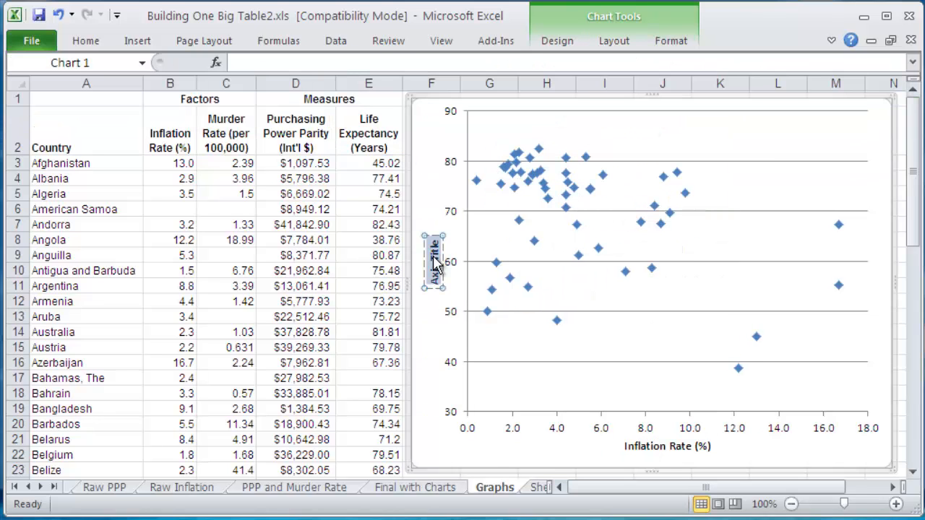
type("Life Expectancy (Years)")
left_click(439, 174)
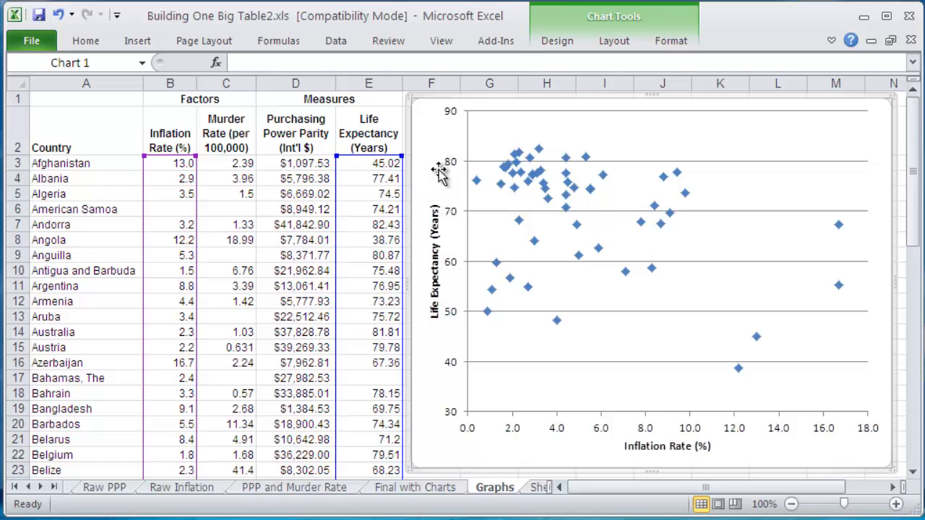
Step: Add a title above the chart reading "Figure 1: Life Expectancy vs. Inflation Rate"
left_click(605, 43)
left_click(289, 94)
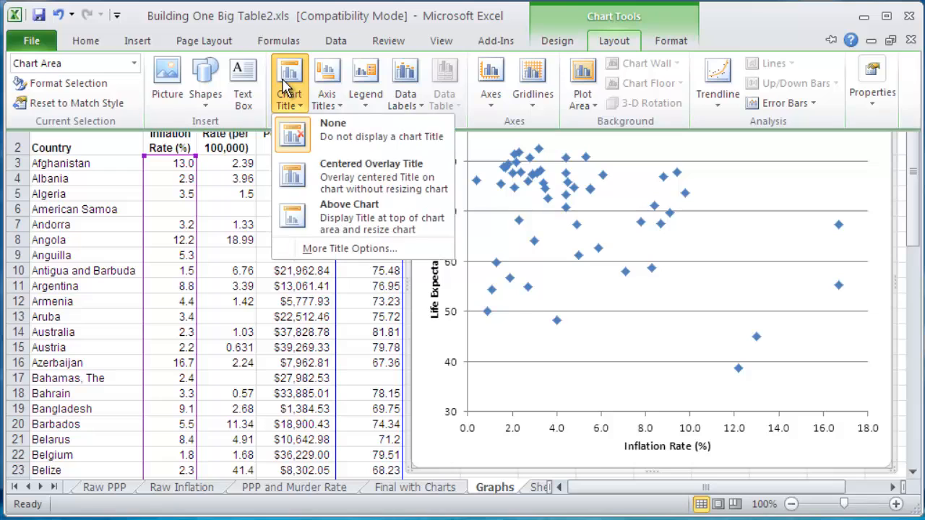
left_click(360, 222)
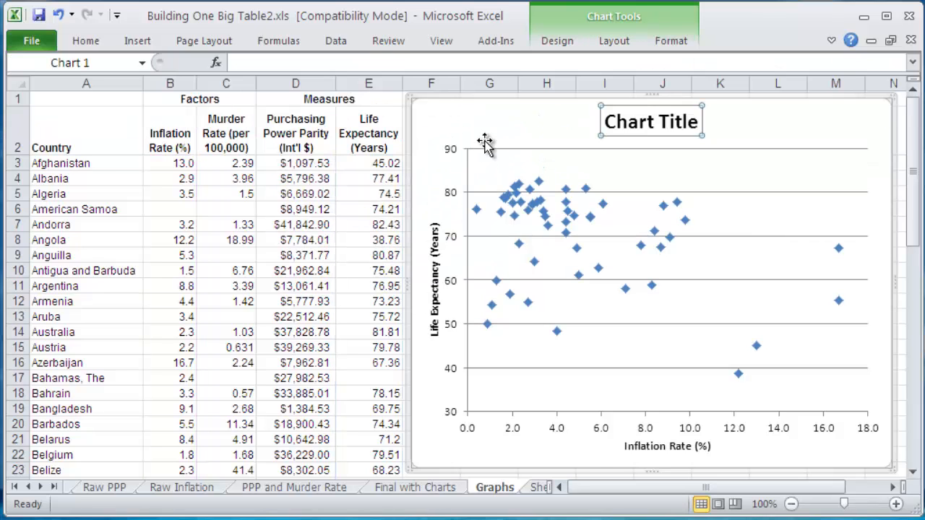
type("Figure 1:")
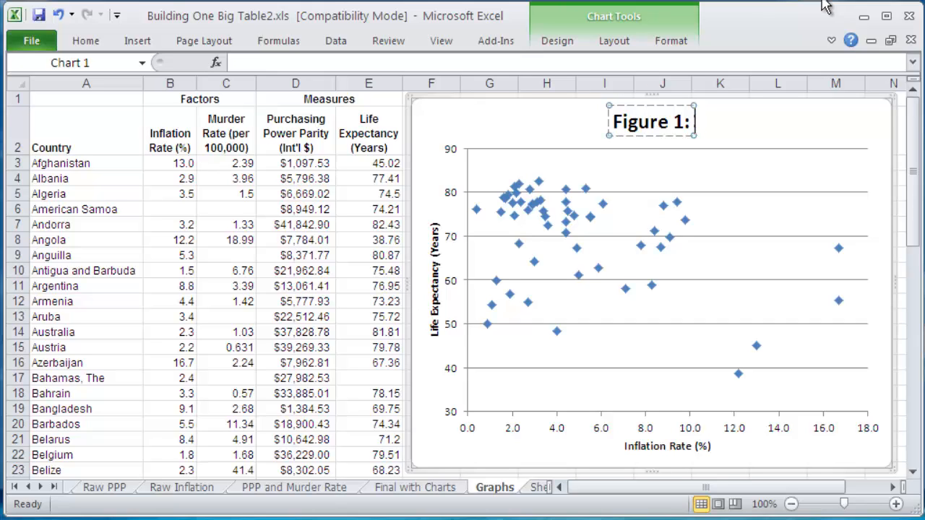
type("Life Expectancy vs. Inflation Rate")
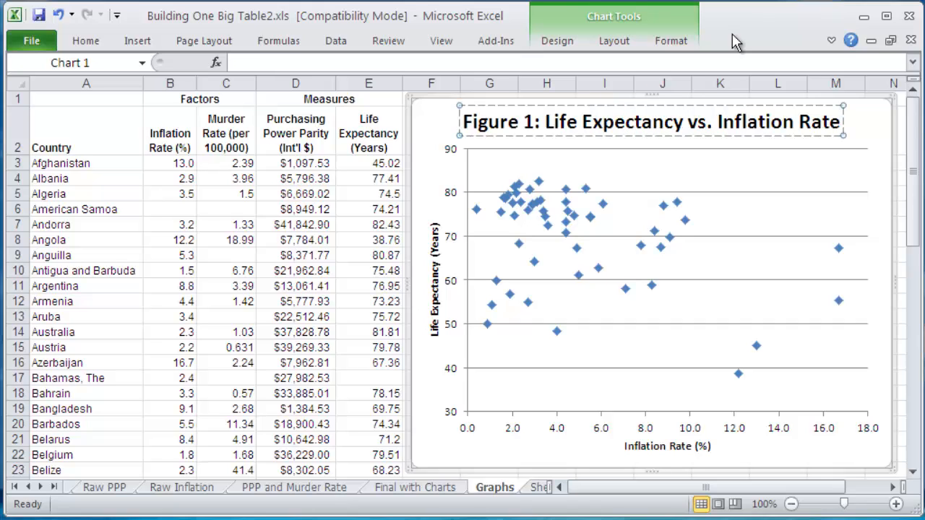
left_click(830, 102)
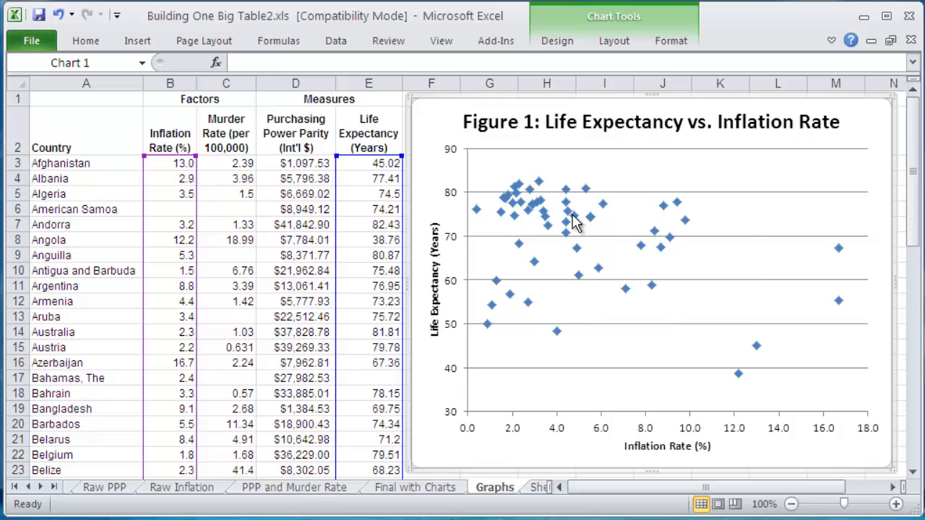
Step: Add a linear trendline displaying its R-squared value and move that label to the empty upper-right area of the plot
right_click(574, 223)
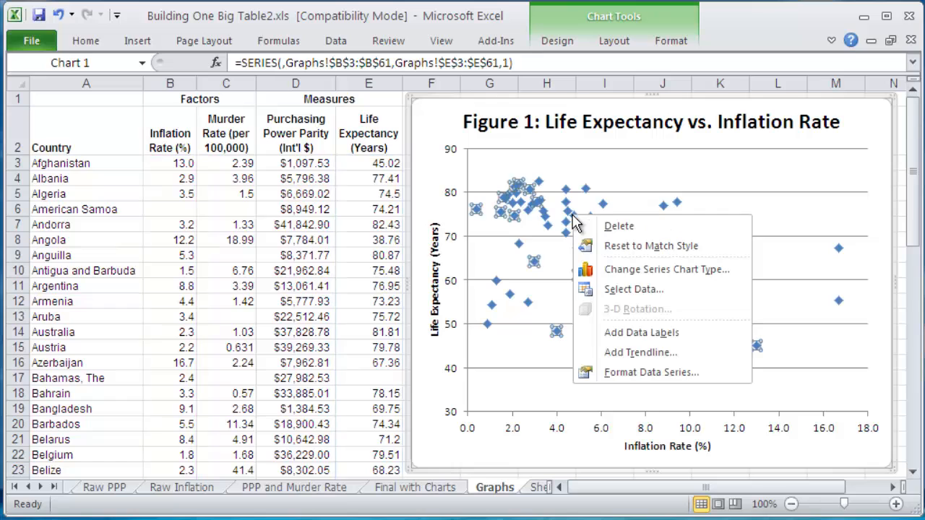
left_click(641, 354)
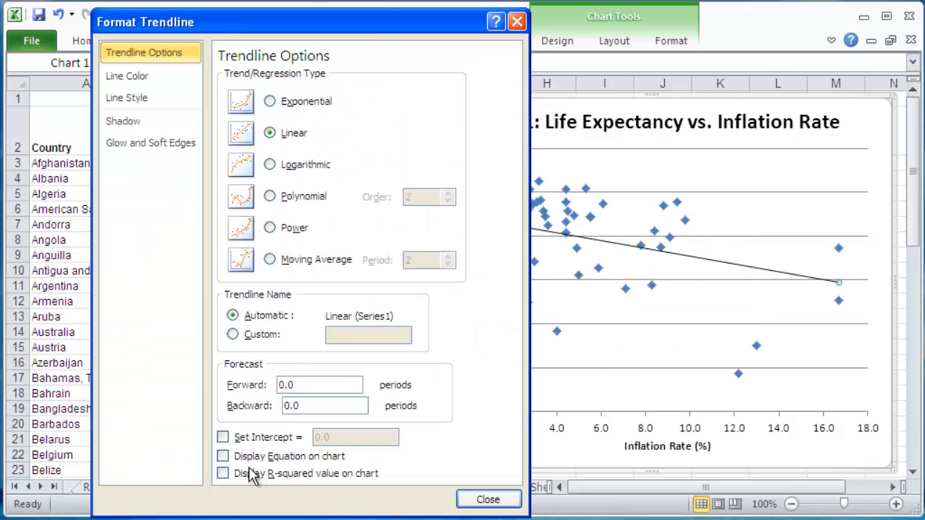
left_click(225, 475)
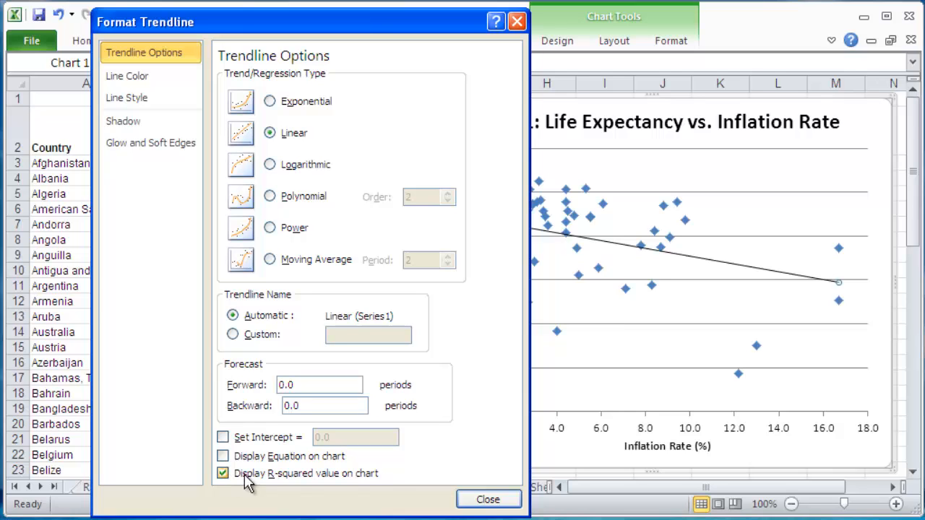
left_click(485, 501)
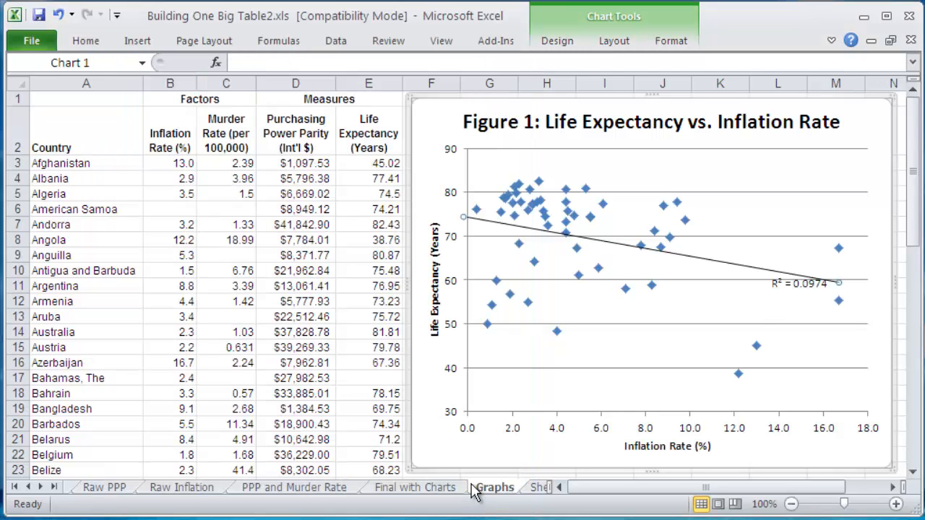
left_click(809, 281)
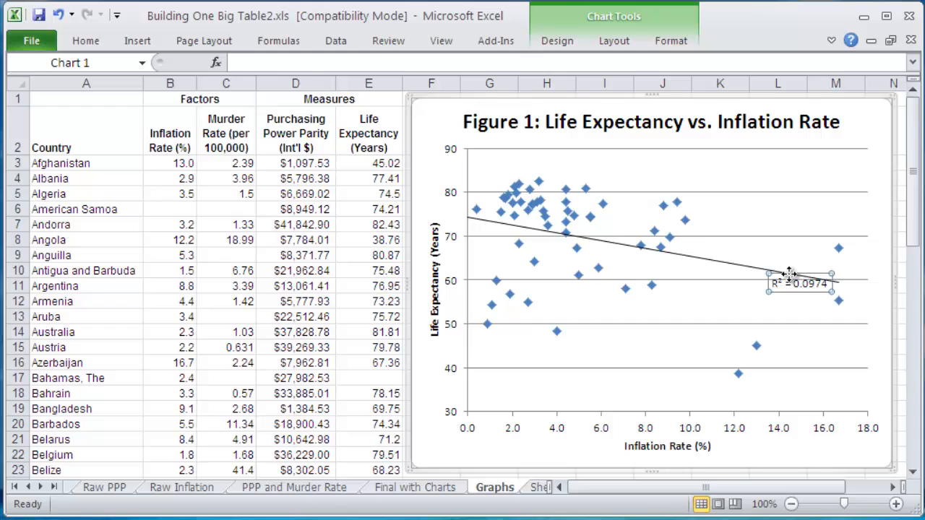
left_click_drag(786, 273, 785, 166)
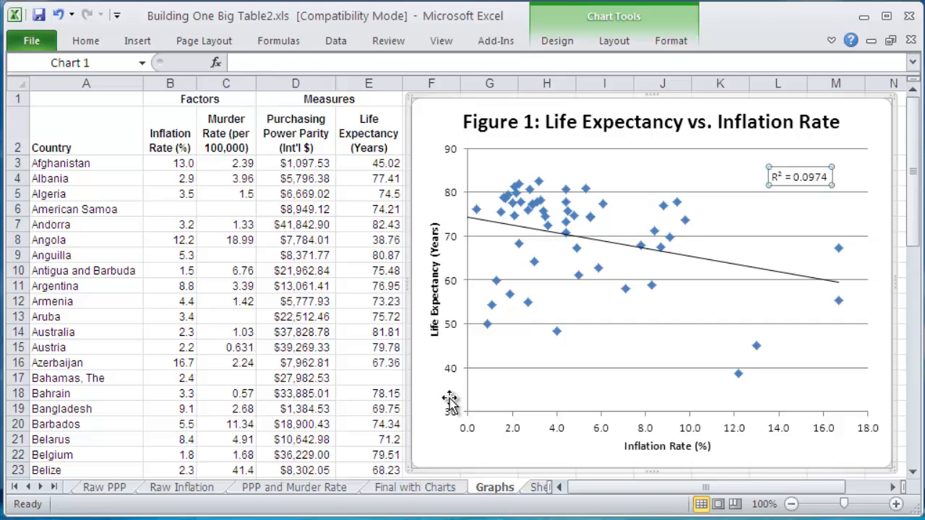
Step: Copy the chart into Graph1.docx in Word and add the lines "Note: One outlier has been removed (Burma)." and "Source:" below it
left_click(439, 113)
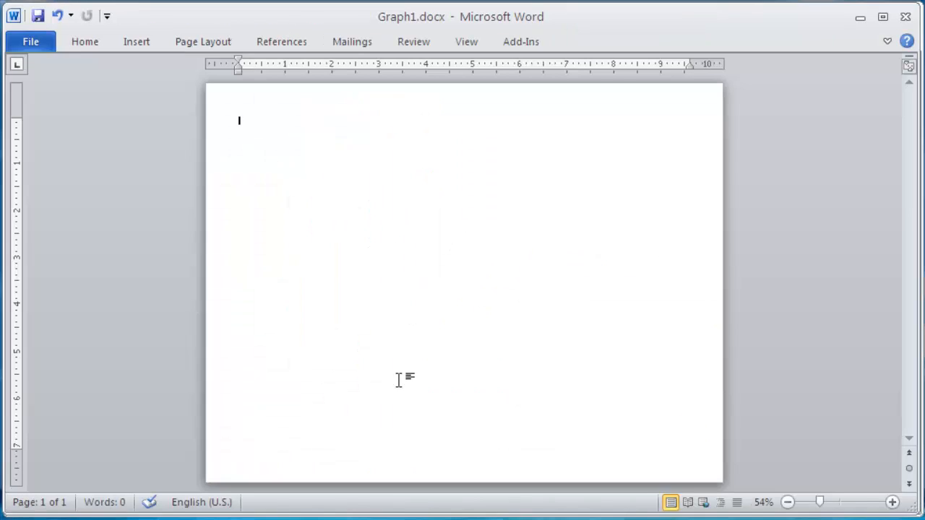
key("ctrl+v")
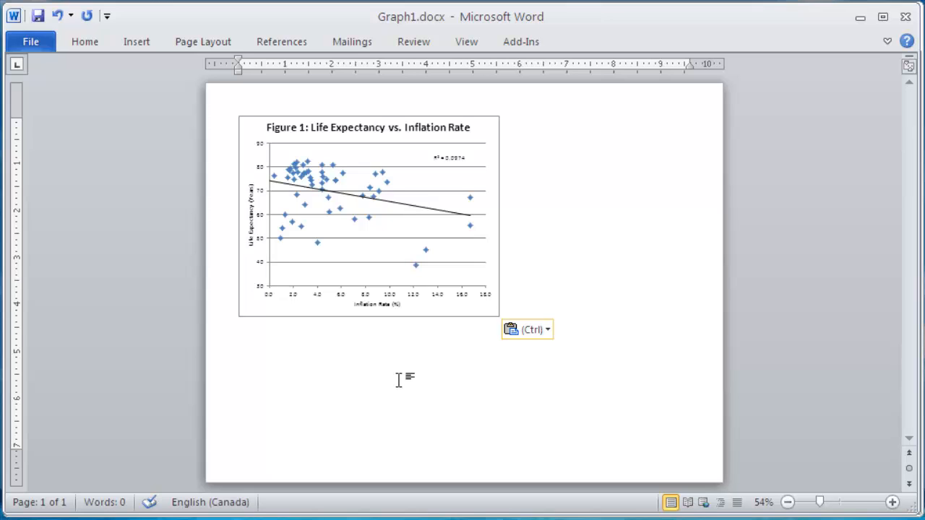
type("Note:")
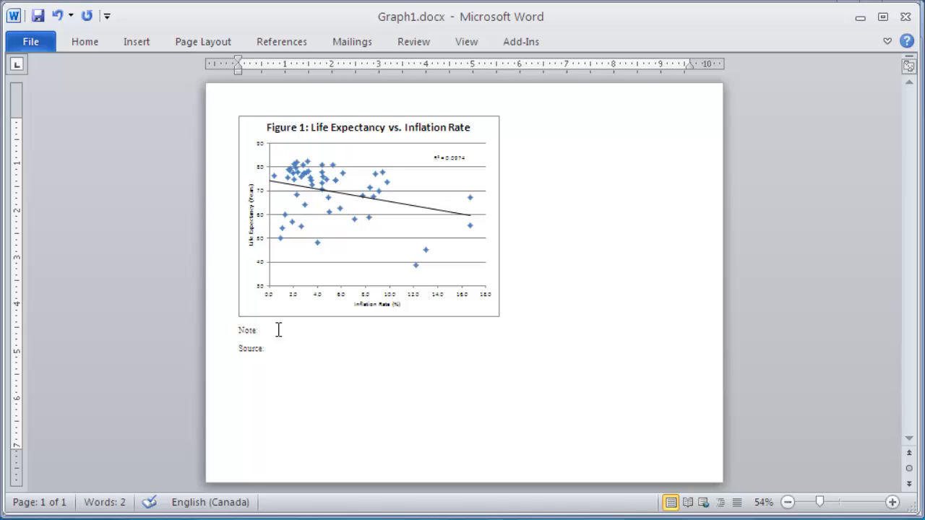
type("One outlier has been removed (Burma).")
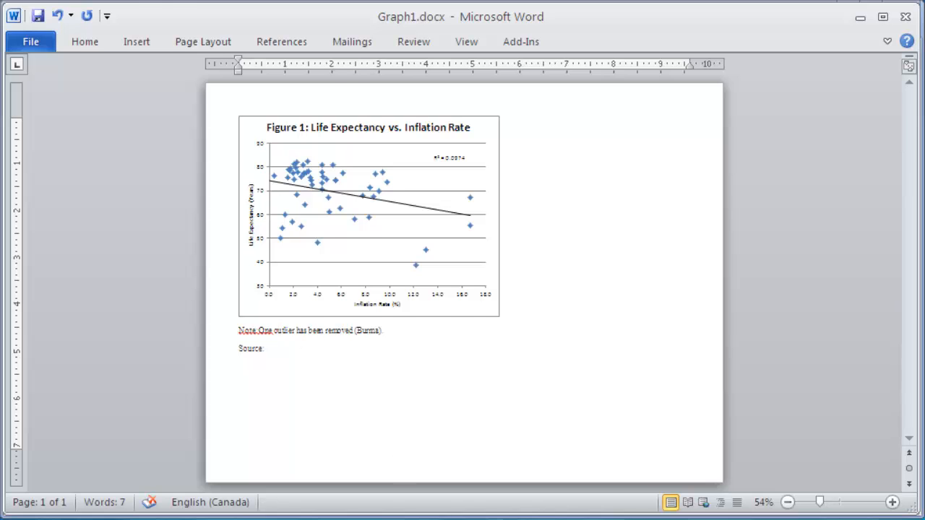
Step: Copy the APA citation from the NationMaster life expectancy page in the browser and paste it under "Source:" in the Word document
key("alt+Tab")
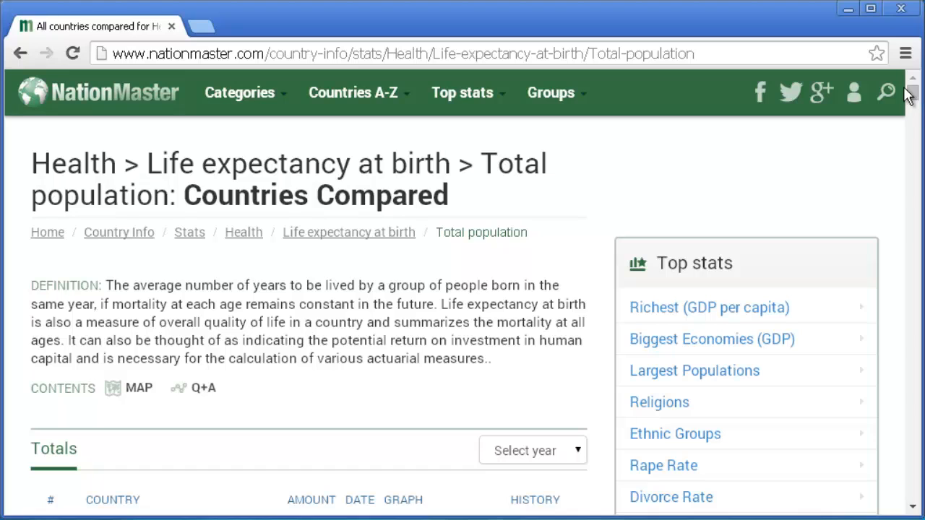
left_click_drag(913, 96, 913, 455)
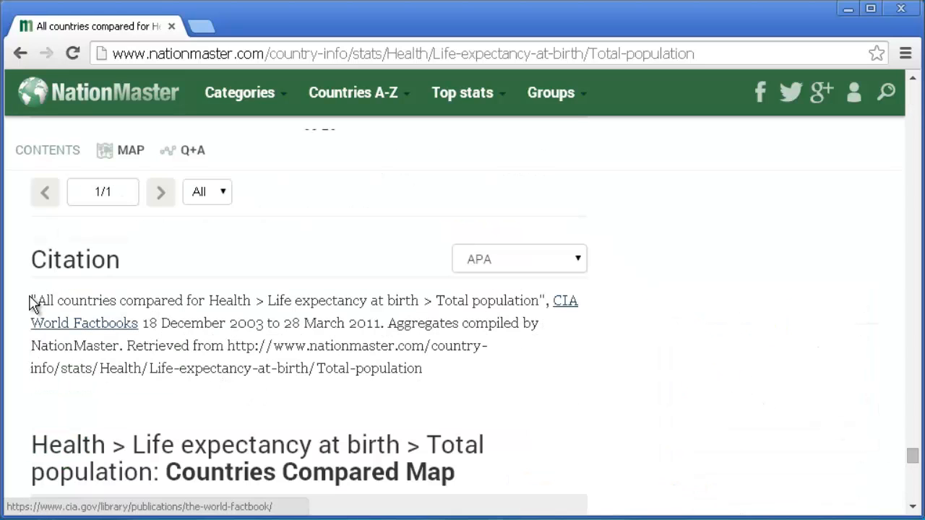
left_click_drag(31, 301, 423, 368)
key("ctrl+c")
key("alt+Tab")
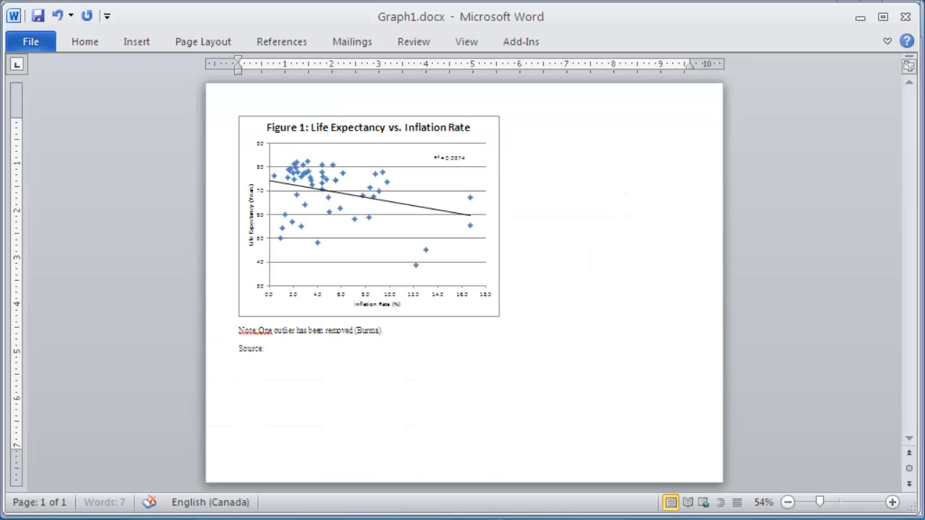
left_click(331, 406)
key("ctrl+v")
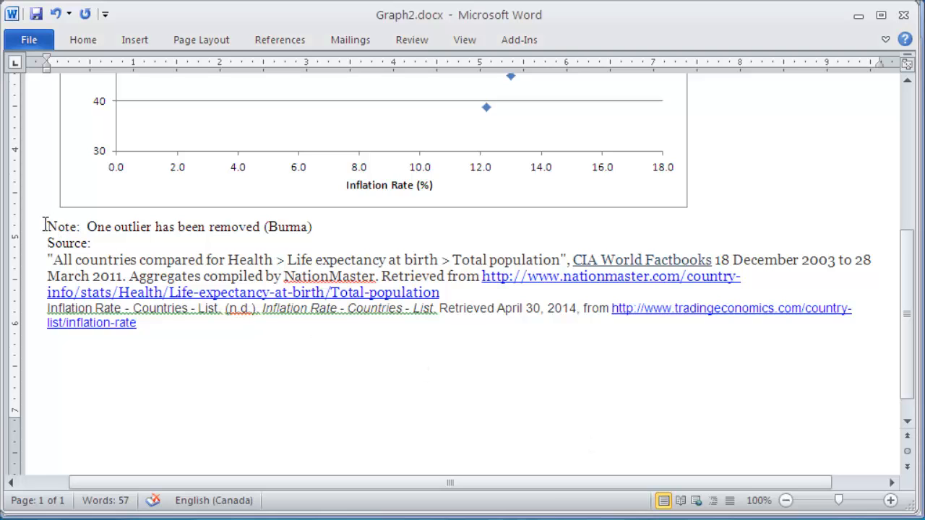
Step: Format the note, the "Source:" line and both citations below the chart in Times New Roman, size 8
left_click_drag(48, 227, 173, 324)
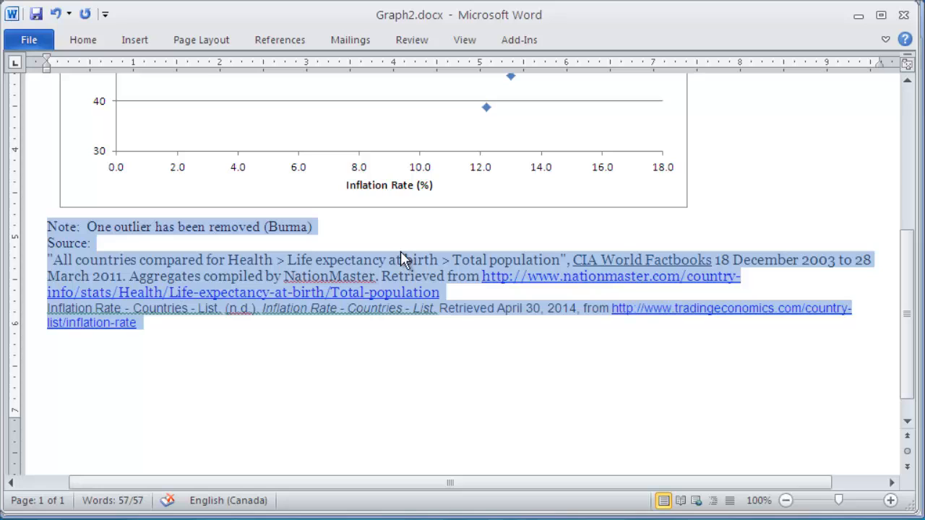
left_click(83, 41)
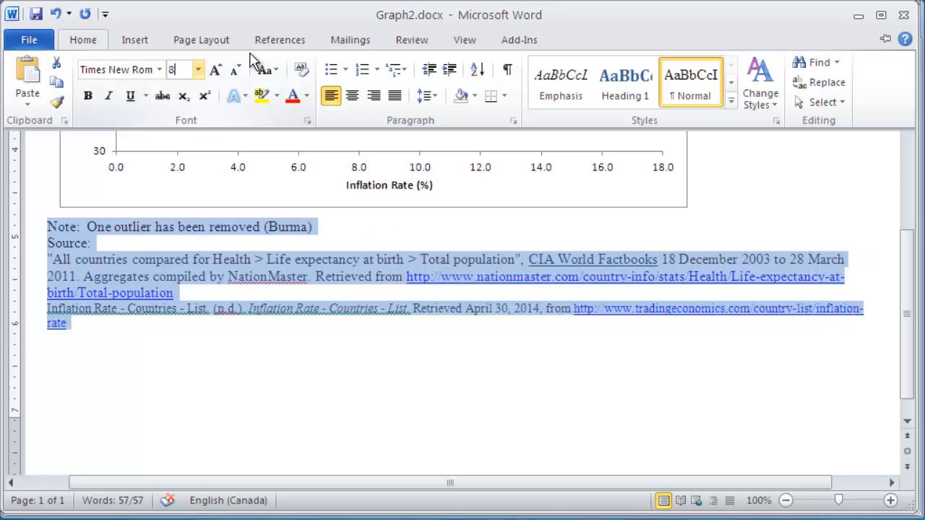
key("Return")
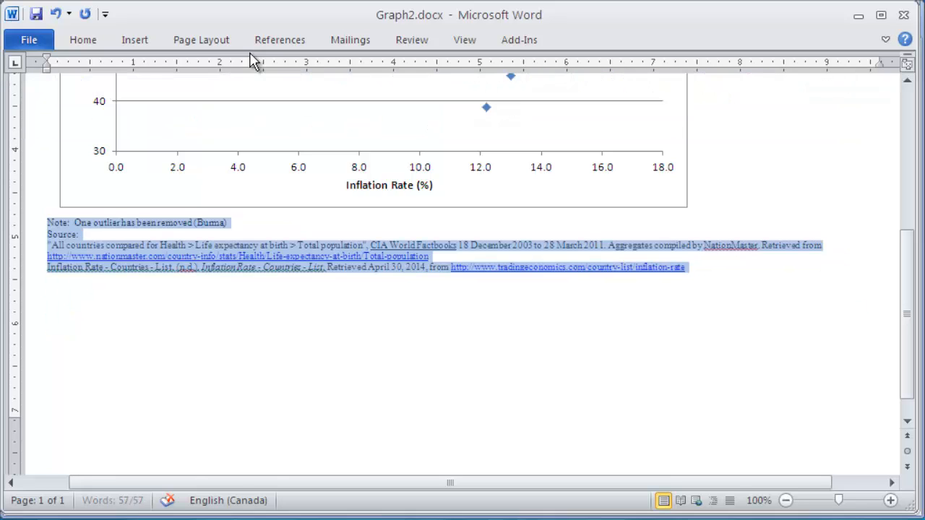
Step: Apply a hanging indent of about a quarter inch to the two source citations
left_click(77, 244)
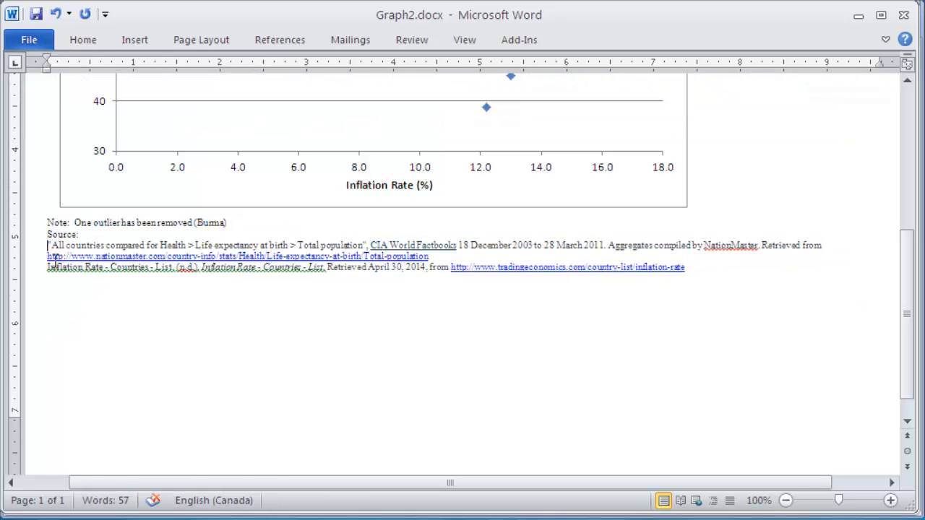
left_click_drag(48, 246, 687, 278)
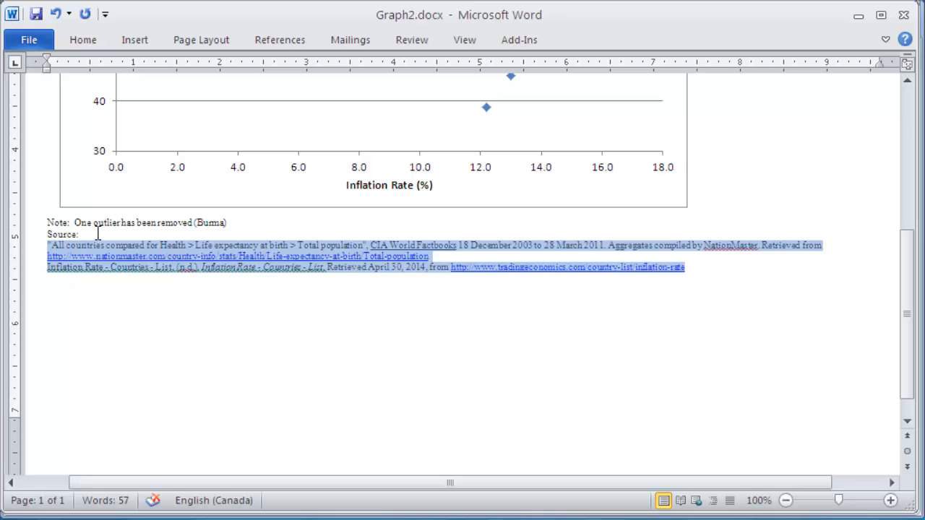
left_click_drag(47, 66, 68, 66)
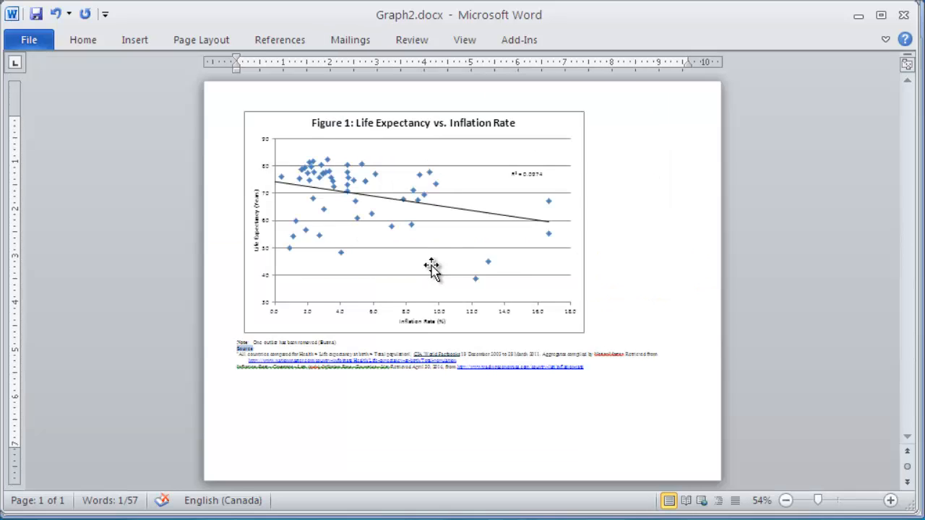
Step: Try enlarging the chart to nearly the full page width, and undo the resize
left_click(584, 330)
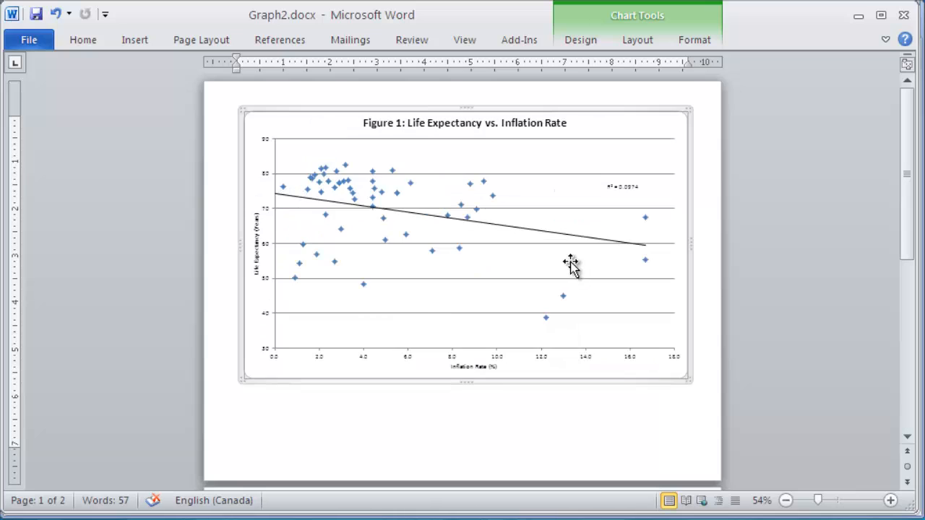
key("ctrl+z")
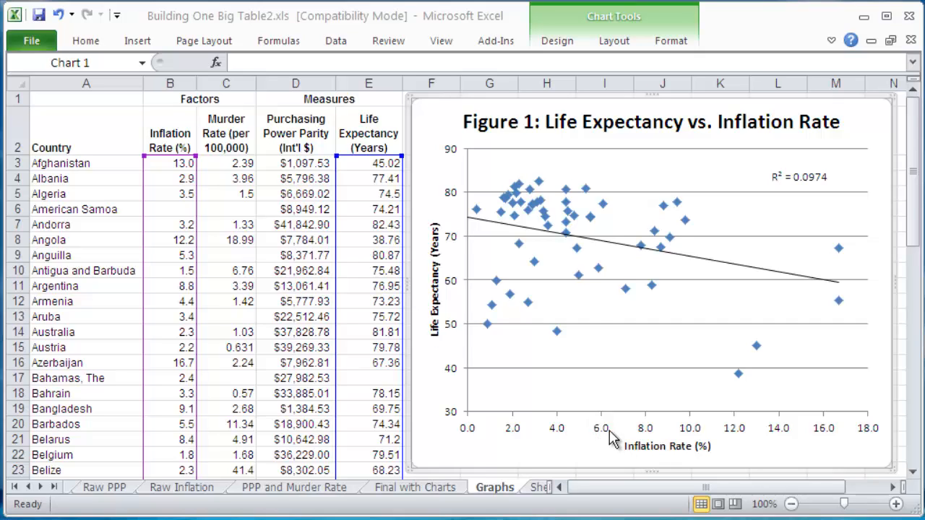
Step: In Excel, copy the Figure 1 chart on the Graphs sheet and paste a duplicate onto the same sheet
right_click(429, 122)
left_click(473, 150)
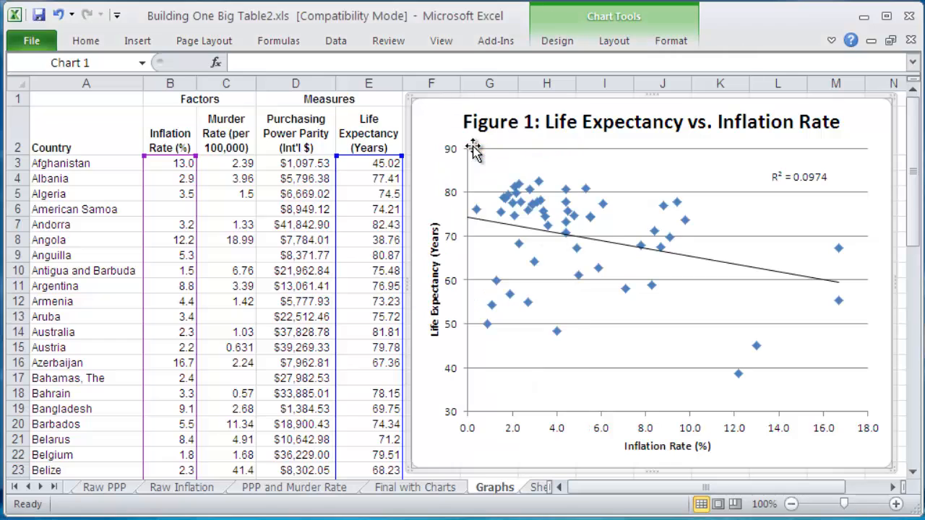
left_click(365, 99)
key("ctrl+v")
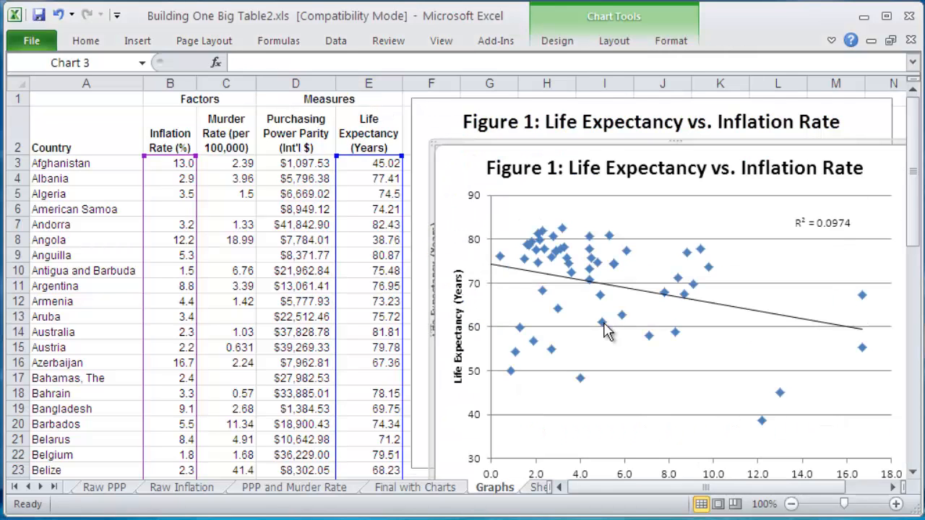
Step: Change the duplicate chart's series X values to the murder rate range =Graphs!$C$3:$C$61
right_click(605, 330)
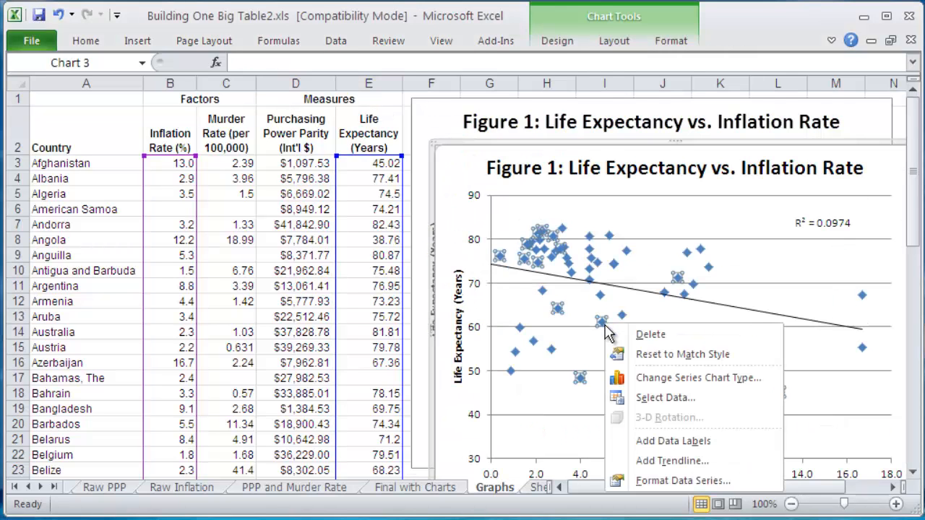
left_click(666, 398)
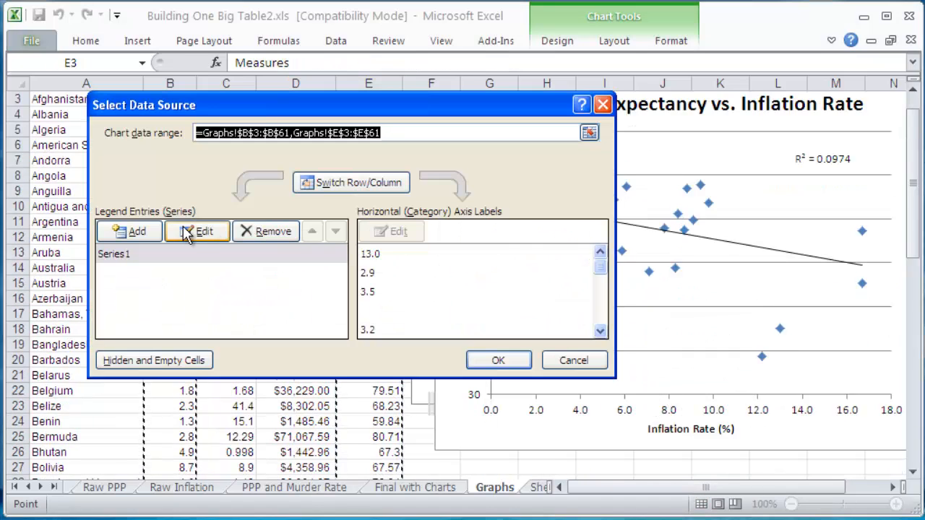
left_click(187, 231)
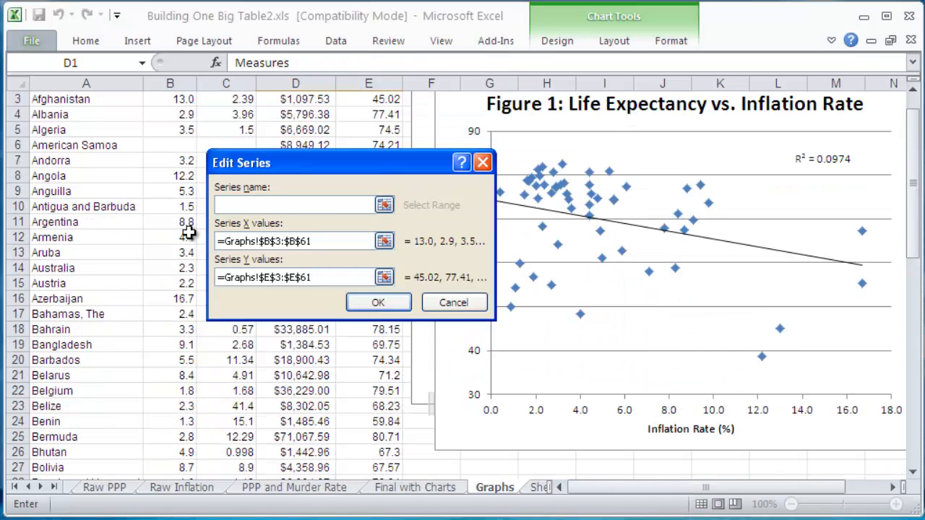
left_click_drag(311, 165, 254, 179)
left_click(210, 255)
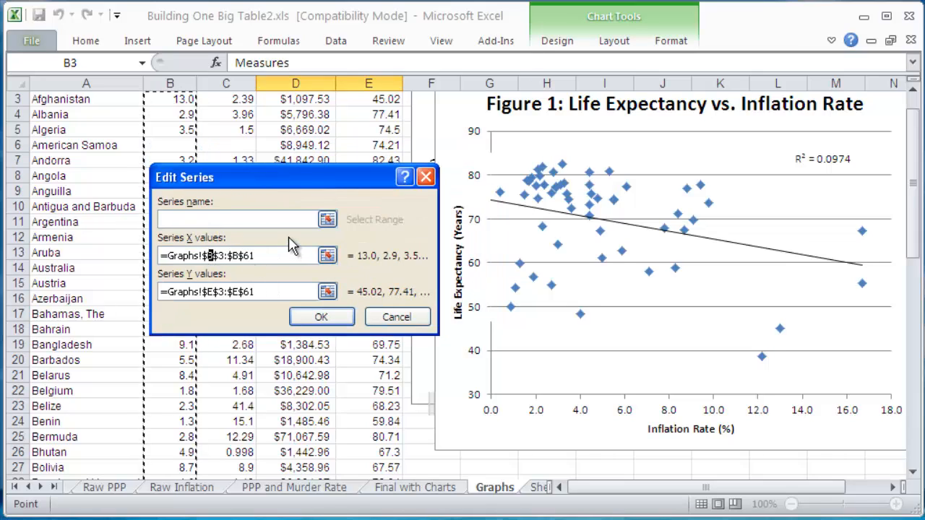
type("c")
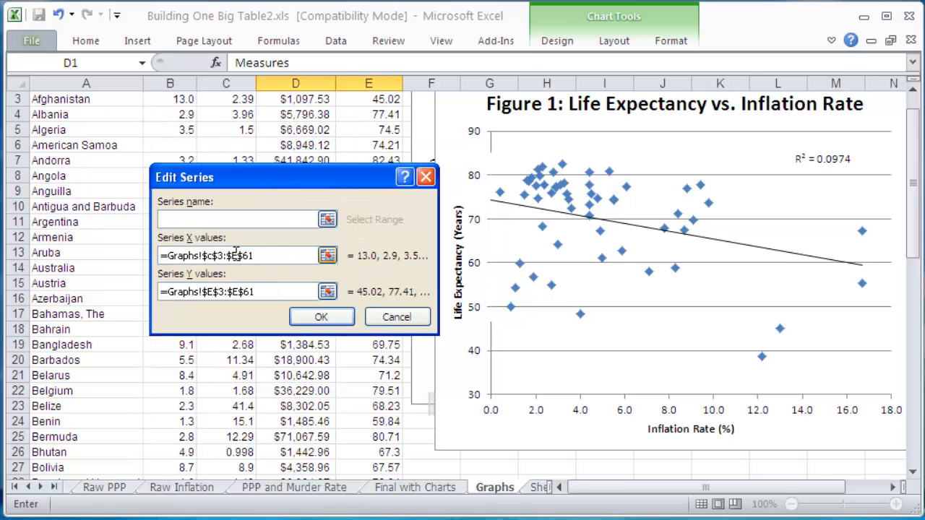
left_click_drag(233, 256, 240, 256)
type("c")
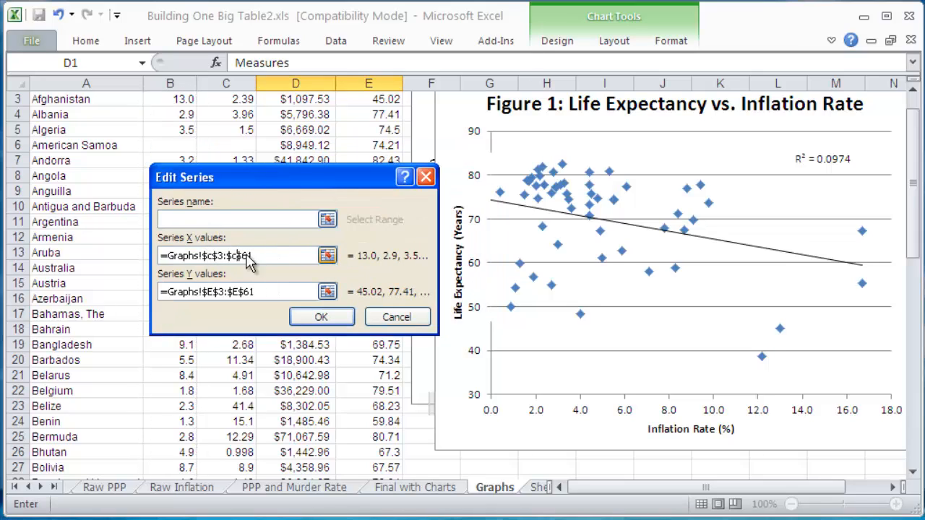
left_click(321, 317)
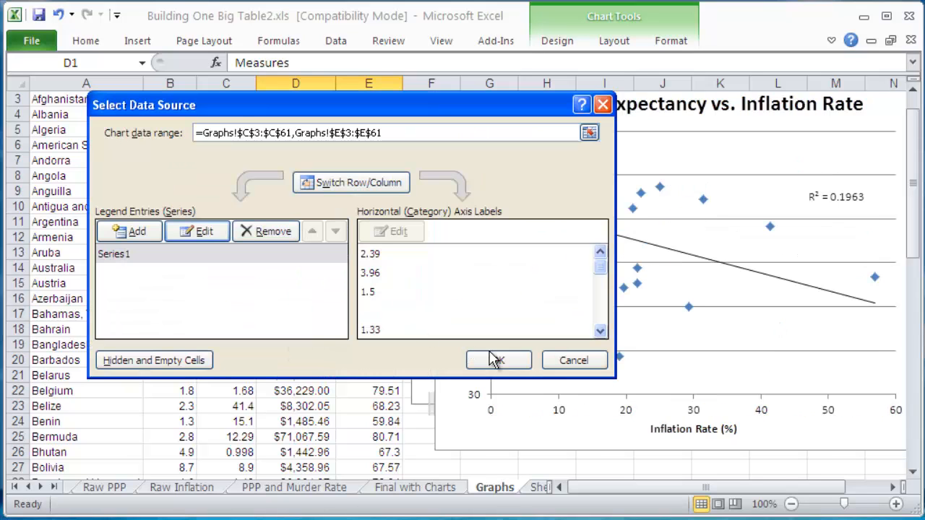
left_click(498, 359)
Step: Set the duplicate's horizontal axis title to "Murder Rate (per 100,000)" and replace "Inflation Rate" with "Murder Rate" in its chart title
left_click(726, 429)
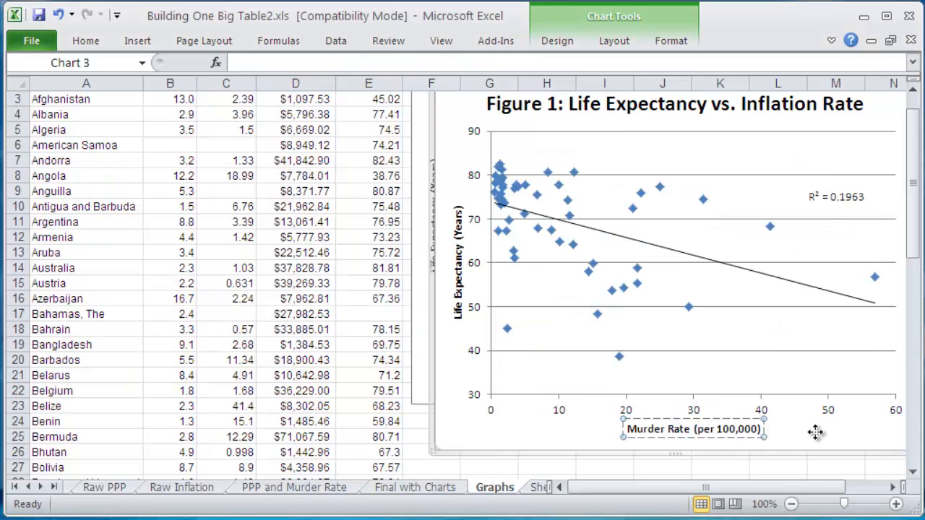
left_click(815, 432)
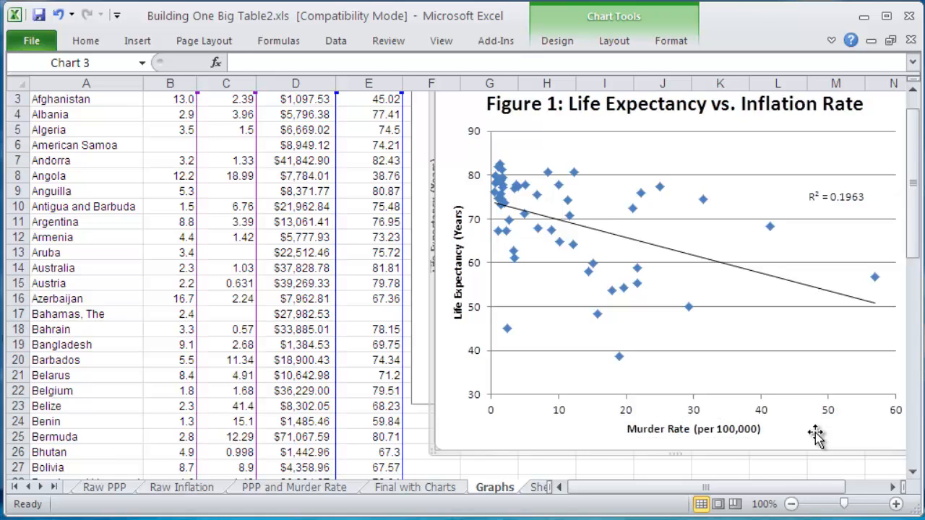
scroll(815, 432, "up", 1)
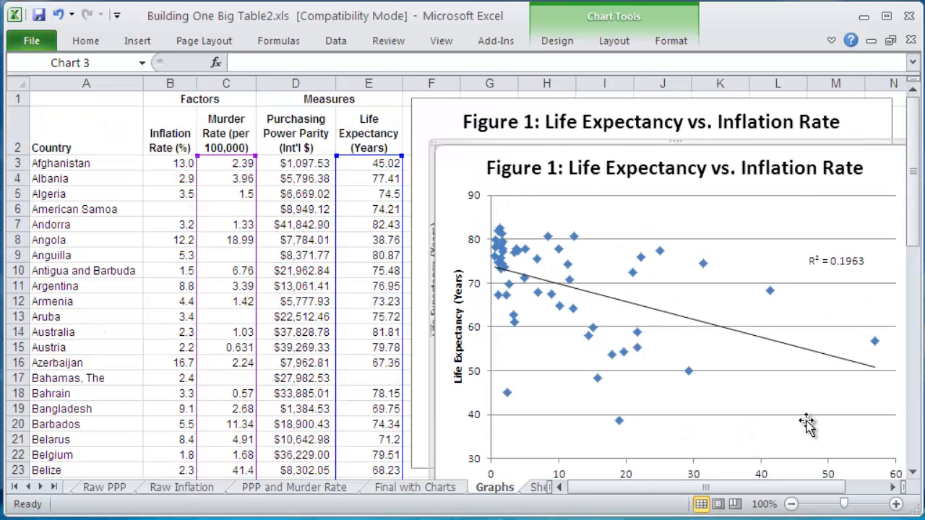
left_click(773, 172)
left_click_drag(795, 172, 883, 149)
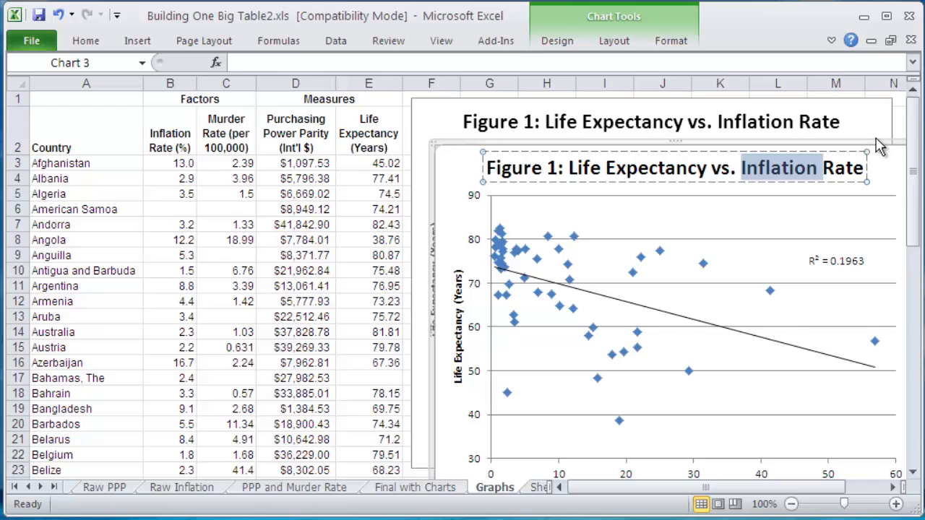
type("Murder Rate")
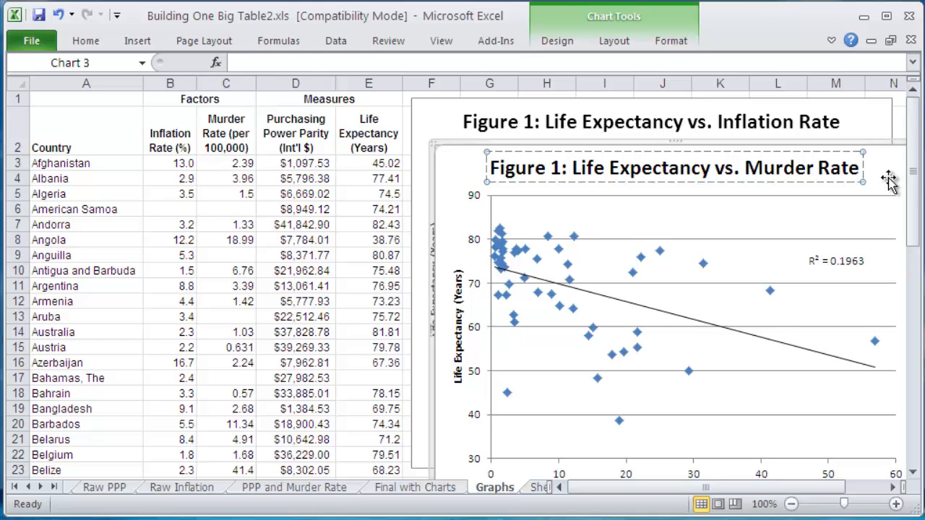
left_click(888, 181)
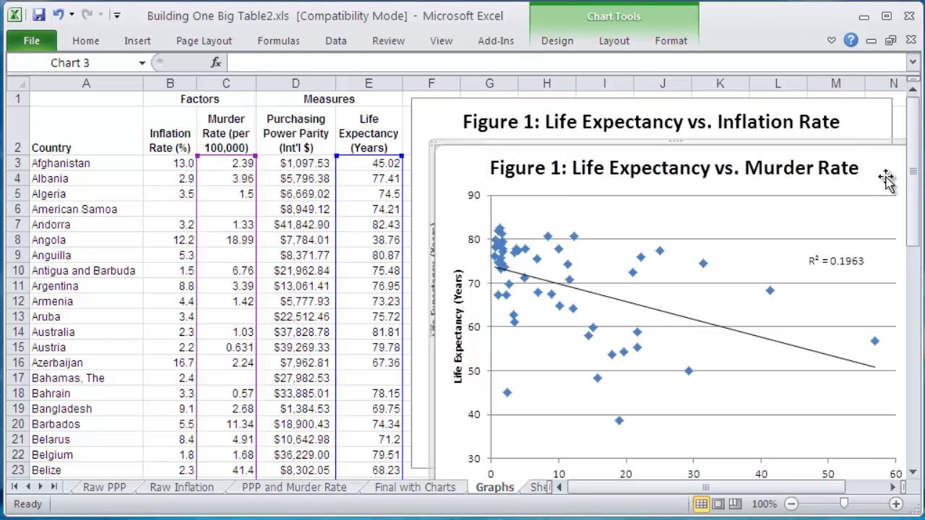
Step: Change the figure number in the duplicate chart's title to 2
left_click(554, 169)
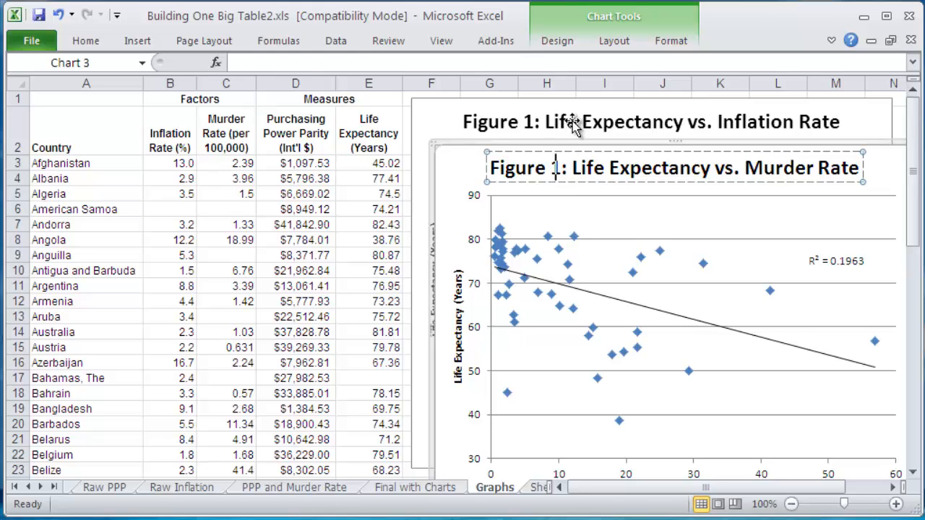
key("Delete")
type("2")
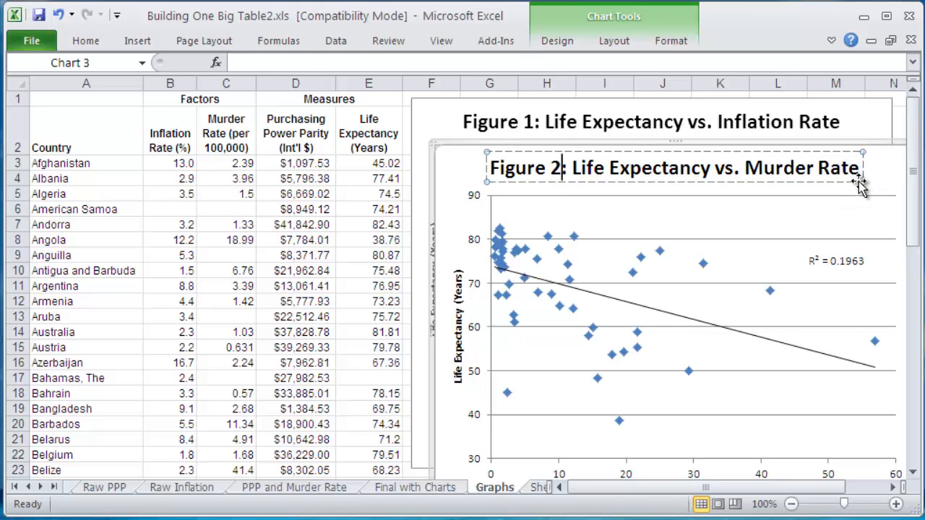
left_click(877, 160)
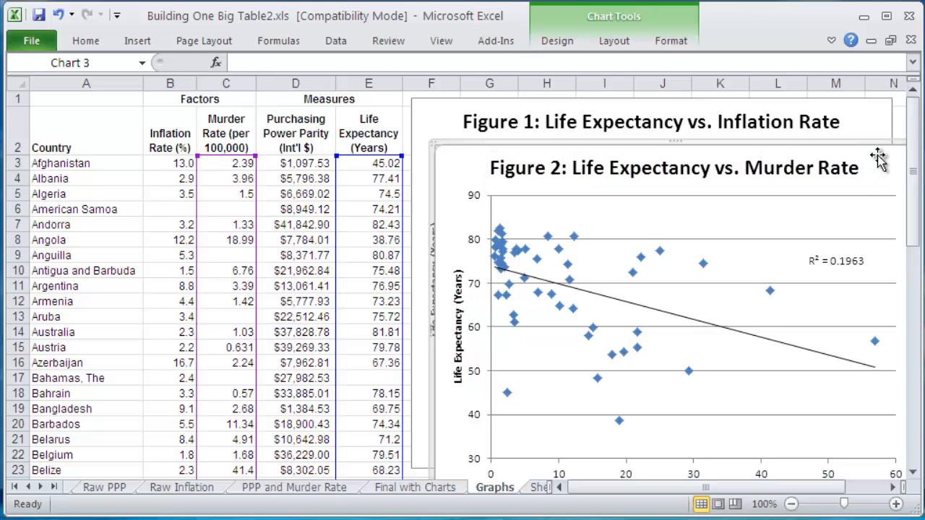